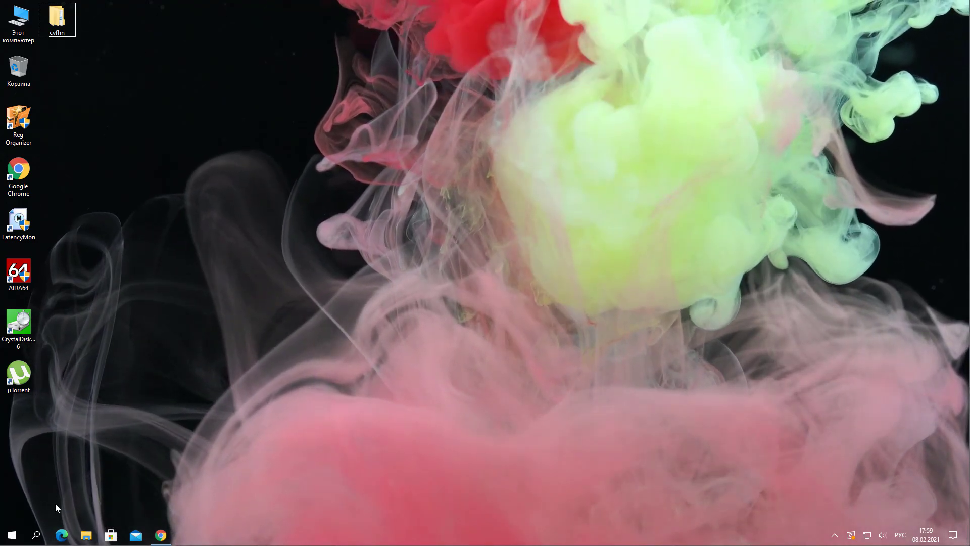
Switch the input language to English and open the Recent folder by running the recent command.
{"action": "key", "text": "super+r"}
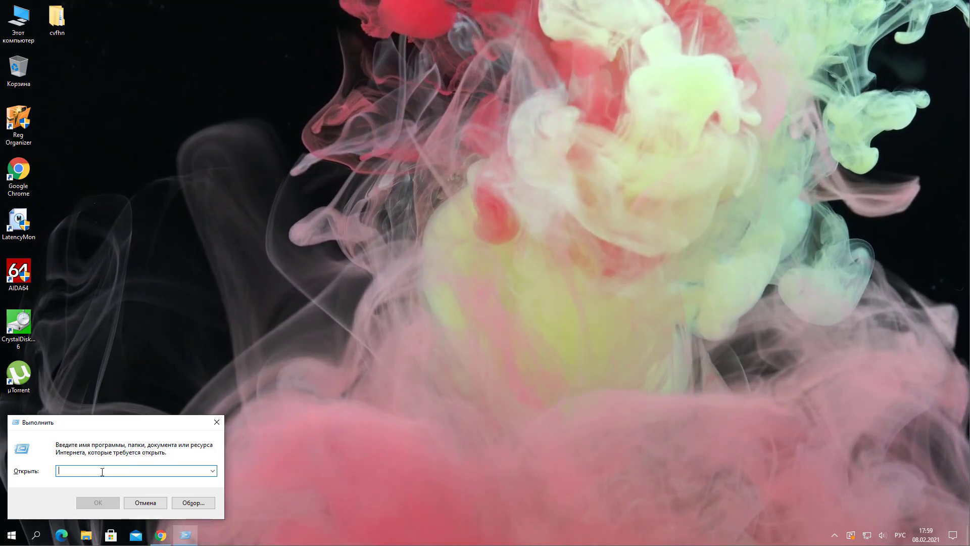
{"action": "key", "text": "alt+shift"}
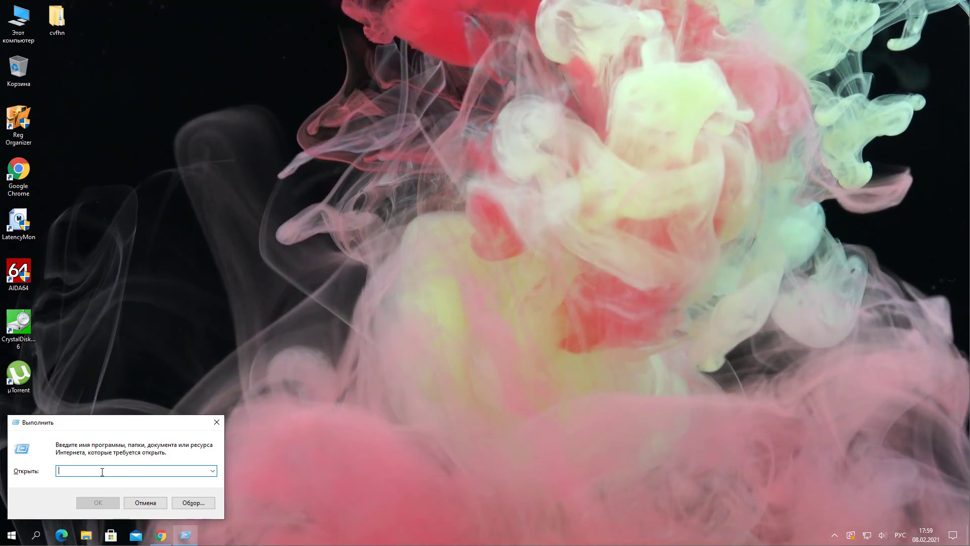
{"action": "type", "text": "recent"}
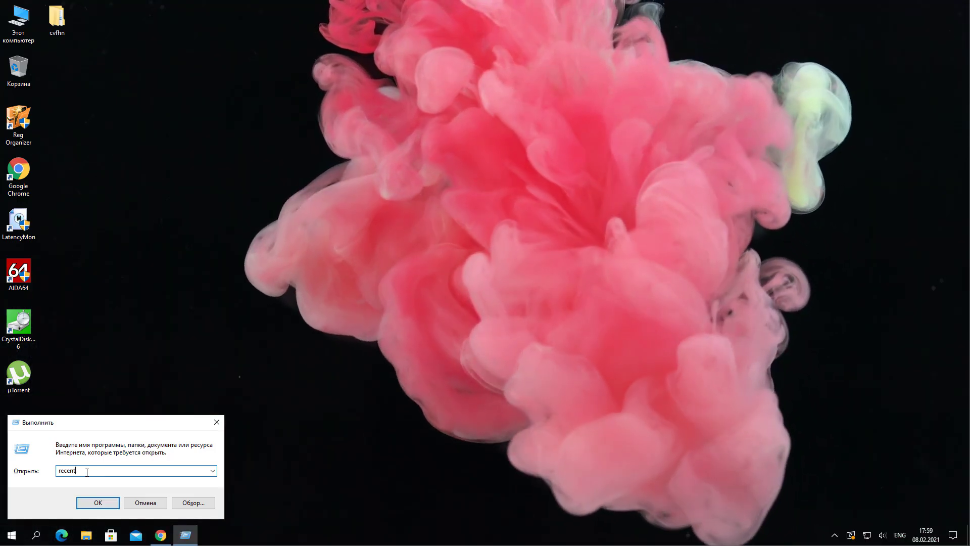
{"action": "left_click", "coordinate": [107, 504]}
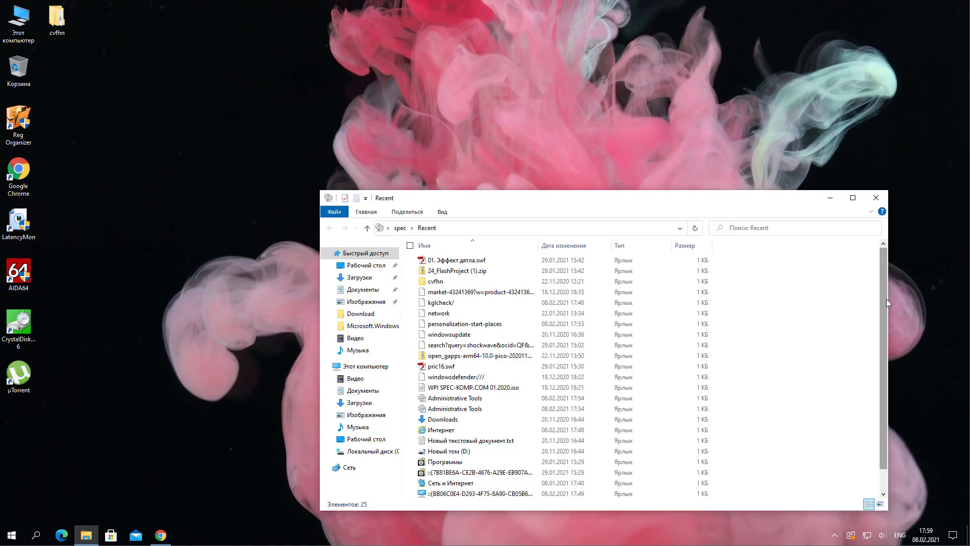
Sort the recent items by modification date, look through the whole list and select the kglcheck/ shortcut.
{"action": "left_click", "coordinate": [566, 246]}
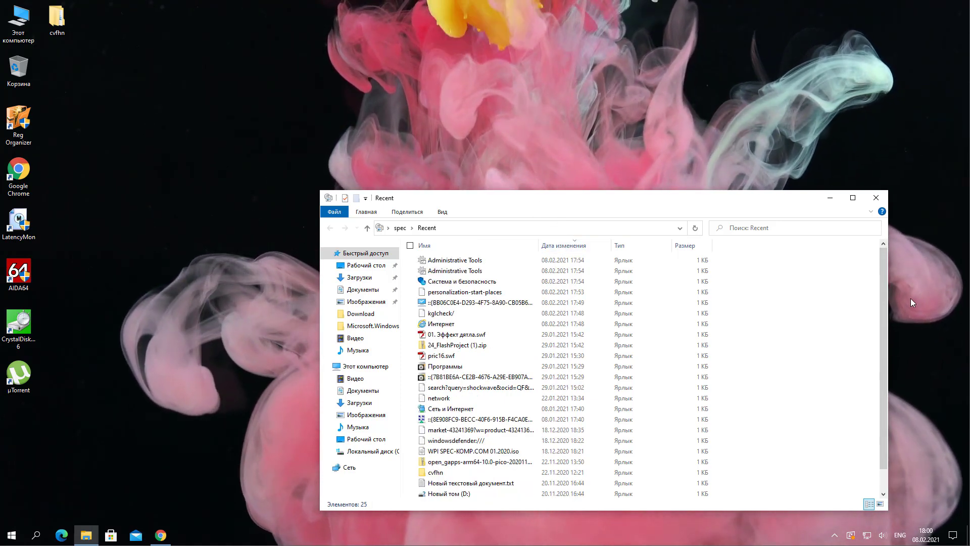
{"action": "left_click_drag", "start_coordinate": [881, 287], "coordinate": [898, 336]}
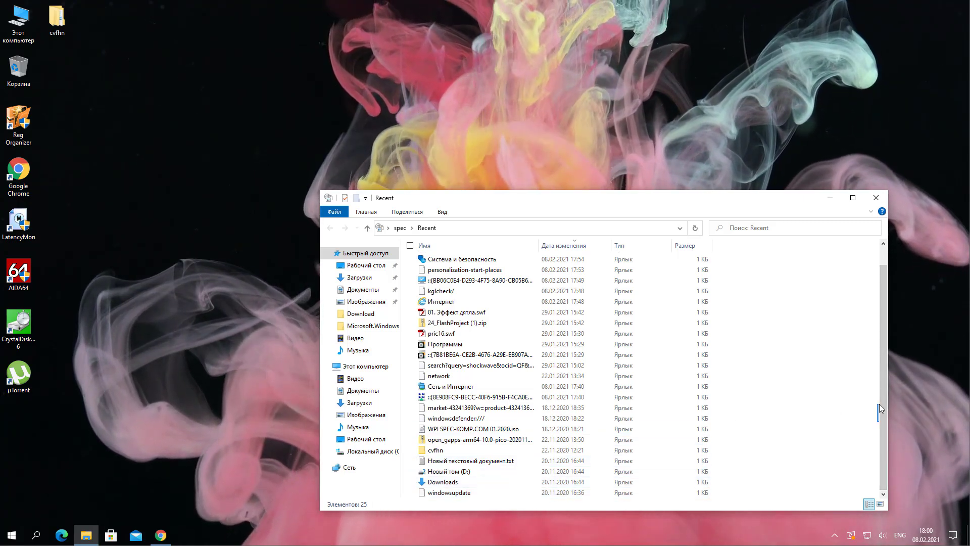
{"action": "left_click_drag", "start_coordinate": [886, 402], "coordinate": [886, 380]}
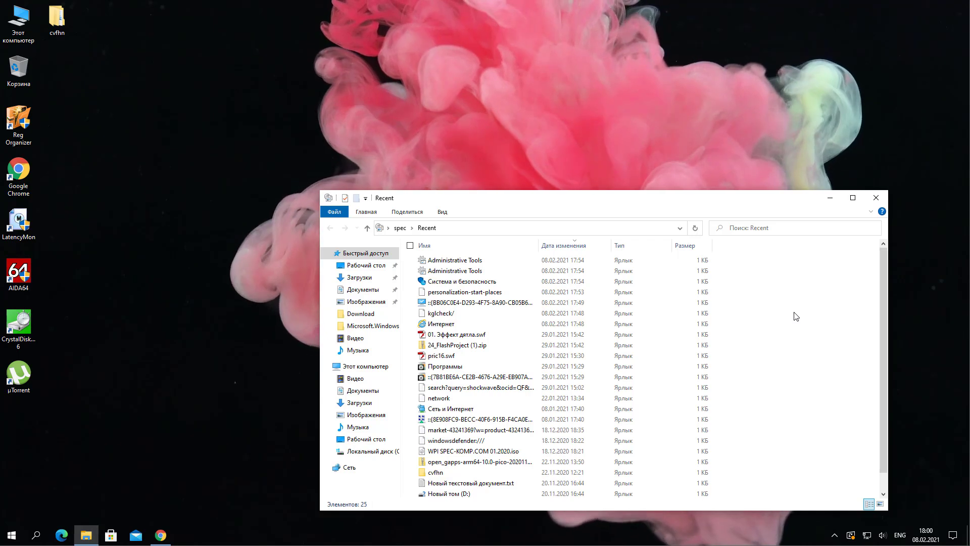
{"action": "left_click", "coordinate": [435, 314]}
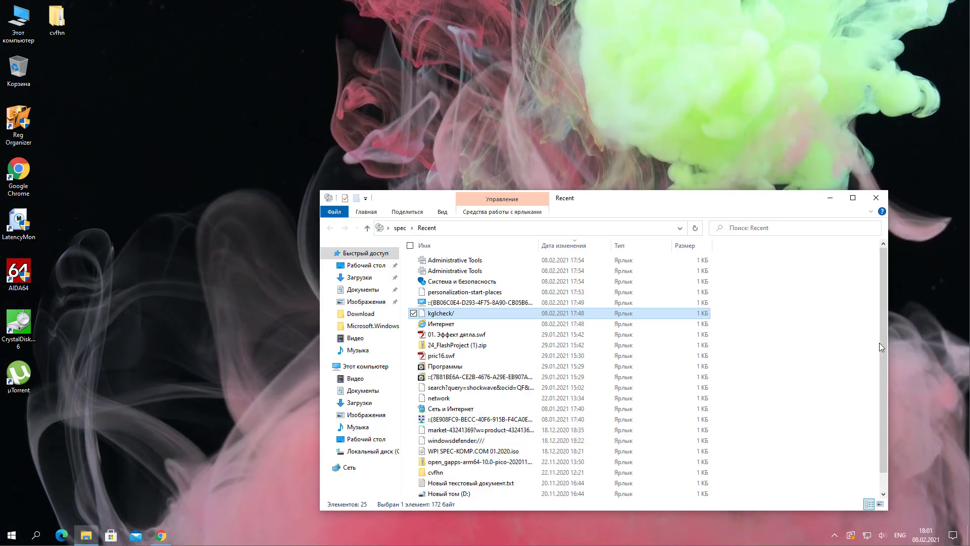
{"action": "scroll", "coordinate": [848, 357], "scroll_direction": "down", "scroll_amount": 1}
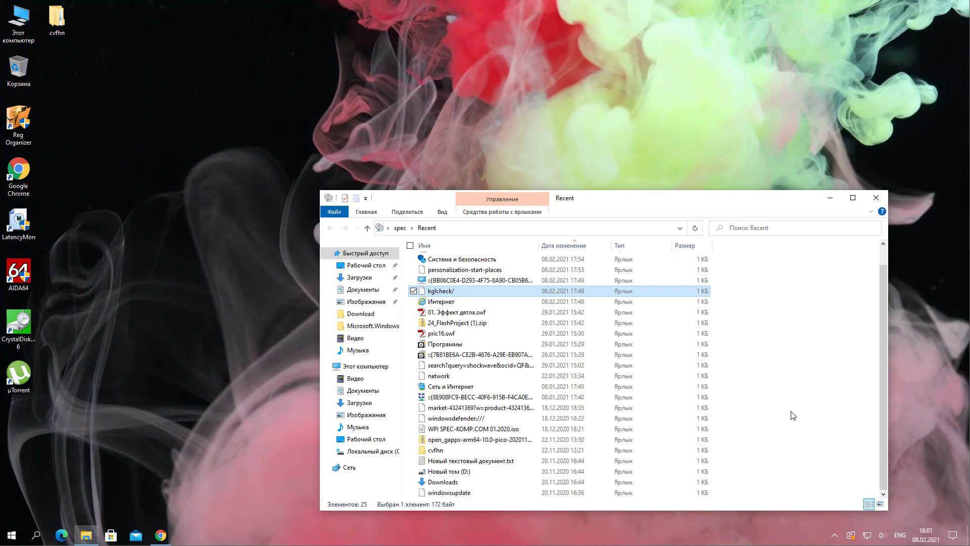
{"action": "scroll", "coordinate": [530, 394], "scroll_direction": "up", "scroll_amount": 1}
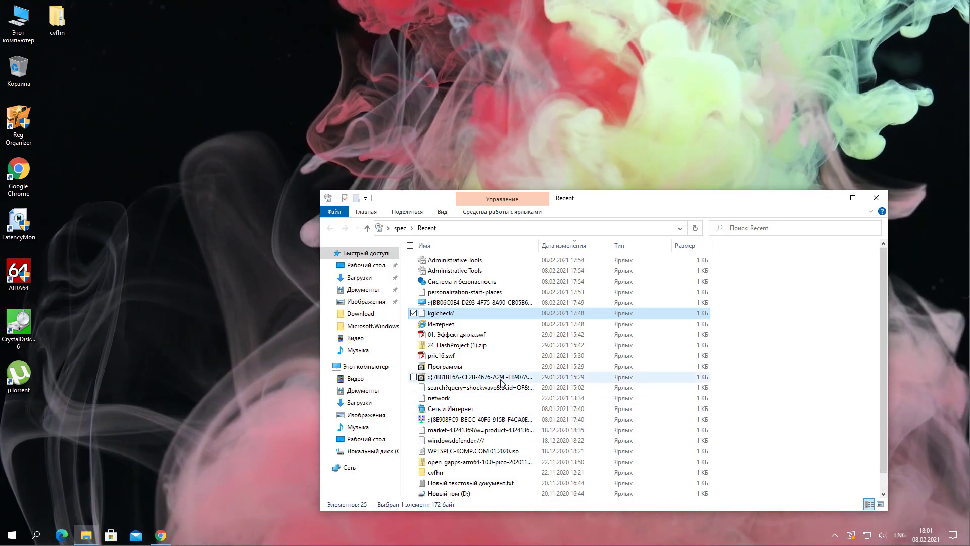
Show the folder that holds the original file of the 24_FlashProject (1).zip shortcut, and return to the Recent folder.
{"action": "left_click", "coordinate": [447, 346]}
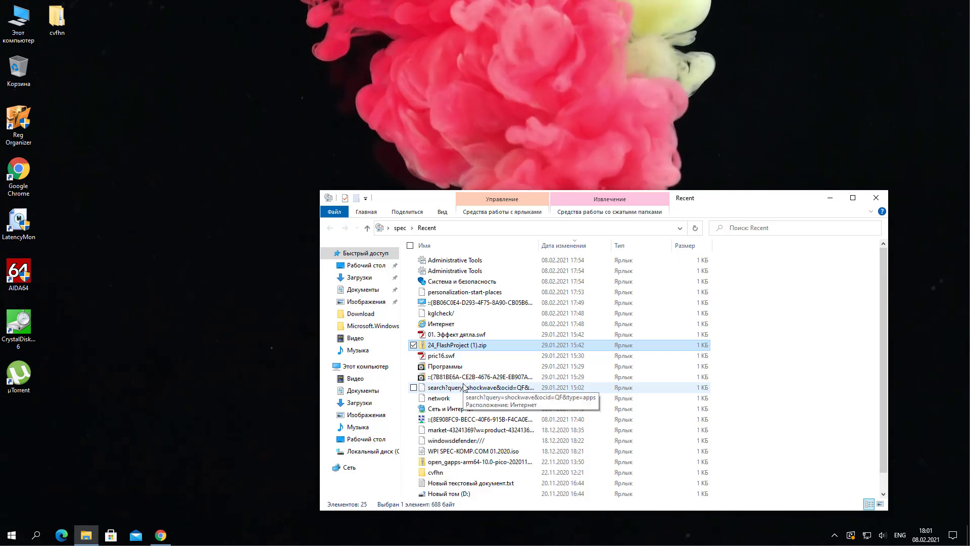
{"action": "right_click", "coordinate": [457, 347]}
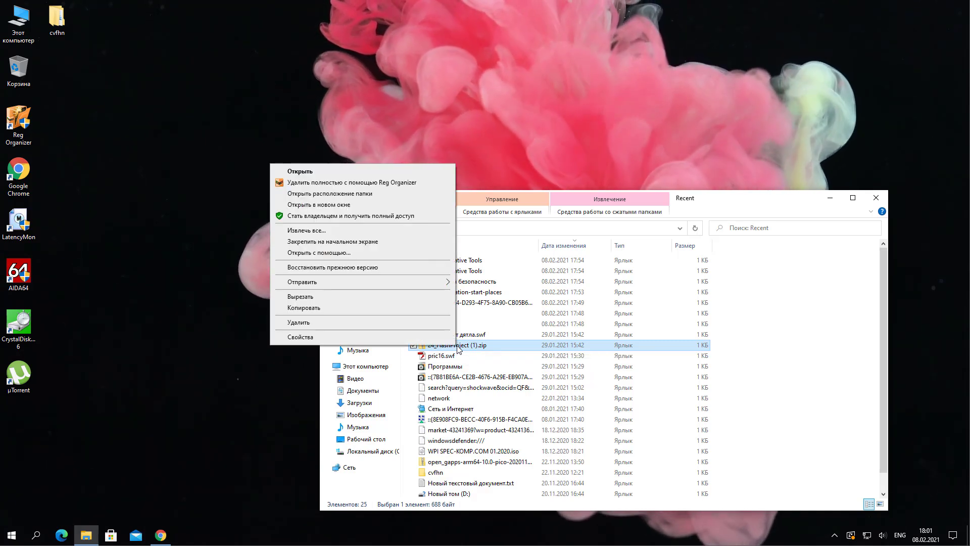
{"action": "left_click", "coordinate": [328, 194]}
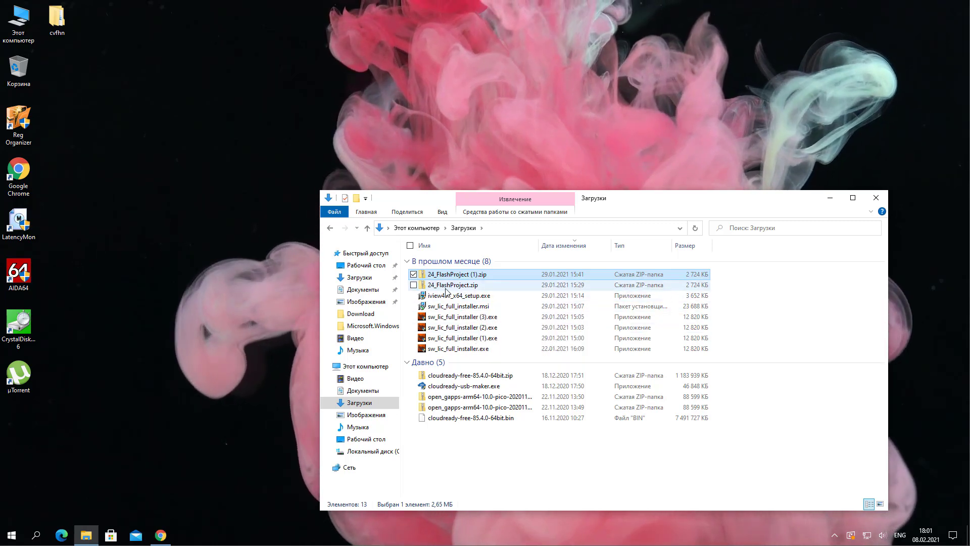
{"action": "key", "text": "alt+Left"}
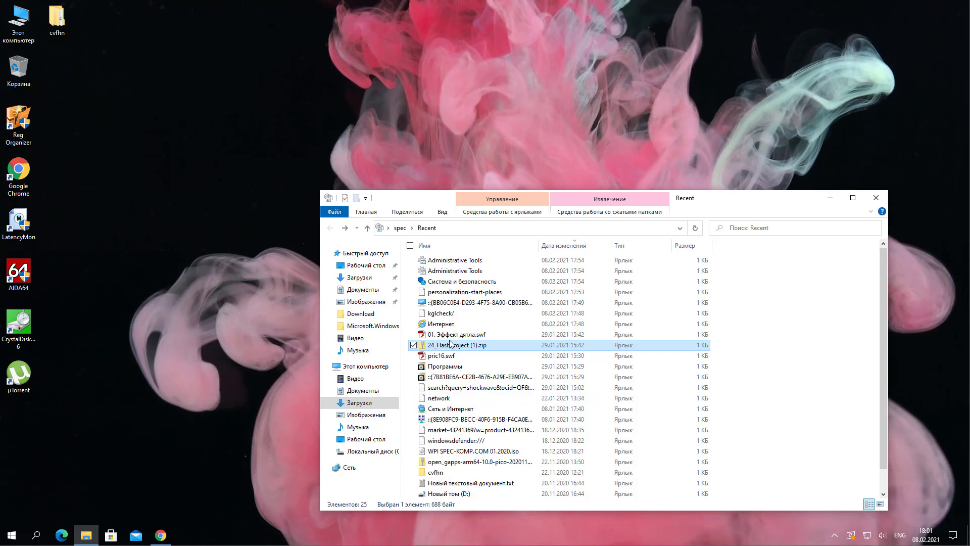
Try to open the kglcheck/ shortcut, and open the recent item that starts with ::{8E908FC9-BECC.
{"action": "right_click", "coordinate": [443, 314]}
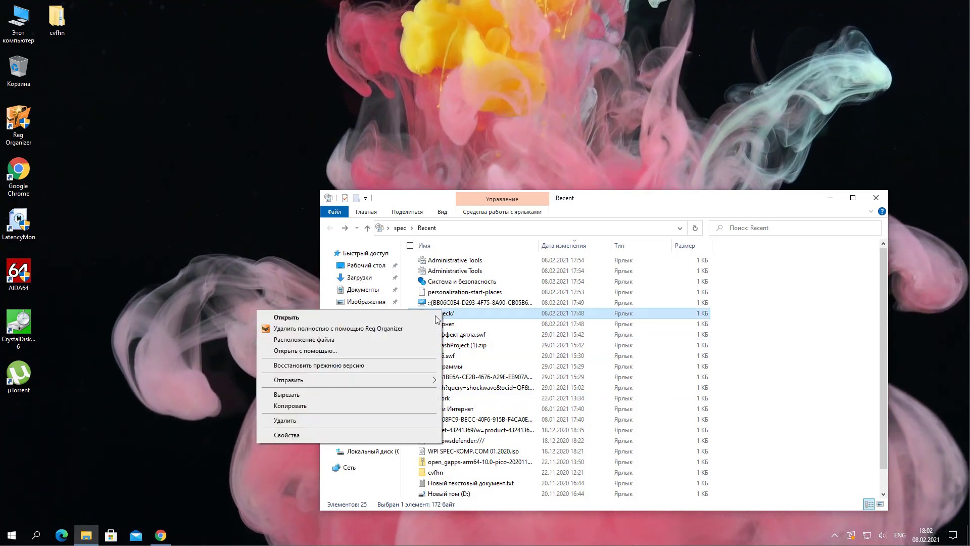
{"action": "left_click", "coordinate": [286, 317]}
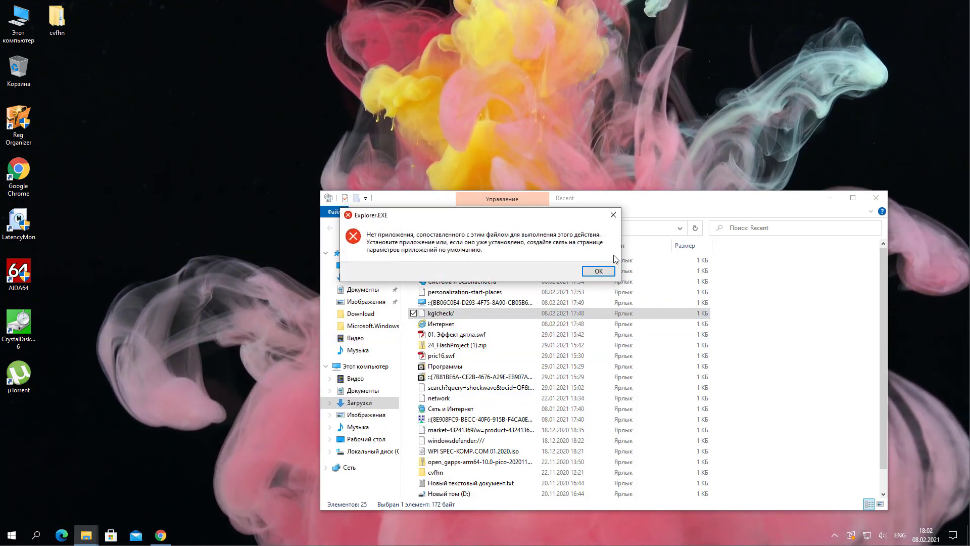
{"action": "left_click", "coordinate": [598, 271]}
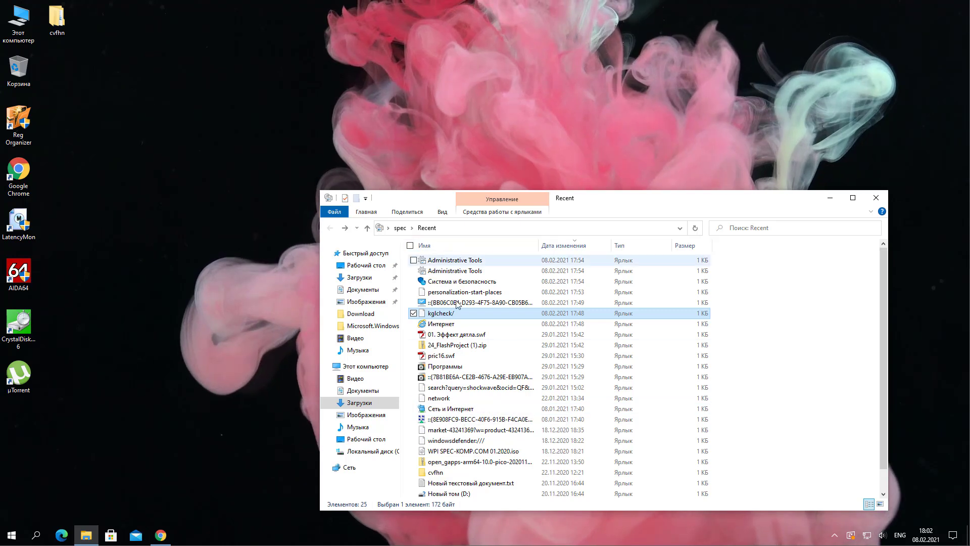
{"action": "double_click", "coordinate": [485, 422]}
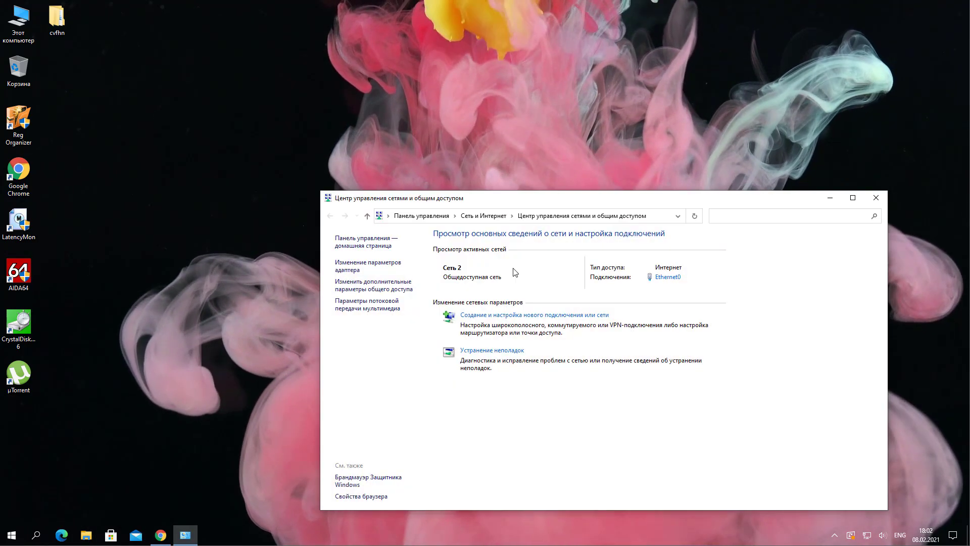
{"action": "left_click_drag", "start_coordinate": [551, 203], "coordinate": [442, 101]}
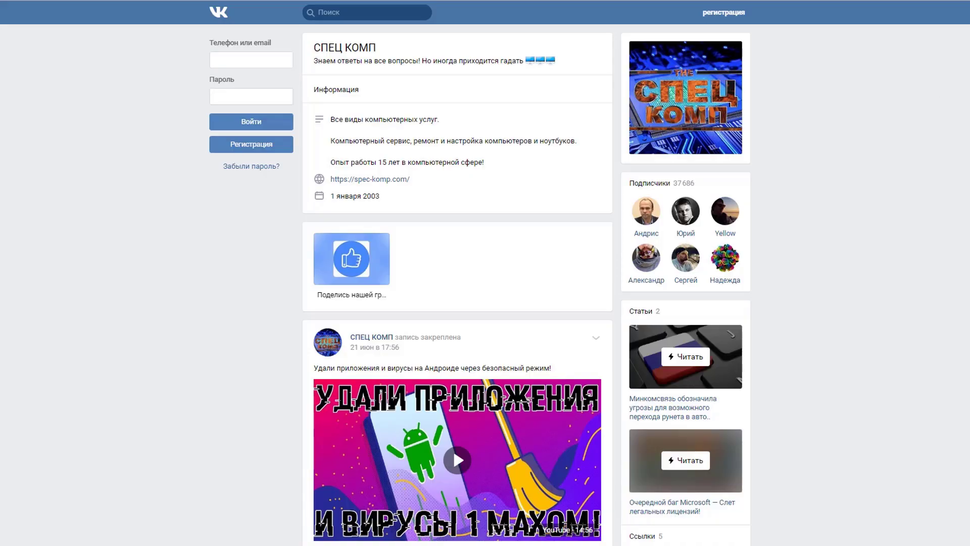
Open the Windows 10 Pro (32/64) product on the СПЕЦ КОМП VK page and read its full description.
{"action": "scroll", "coordinate": [891, 137], "scroll_direction": "down", "scroll_amount": 10}
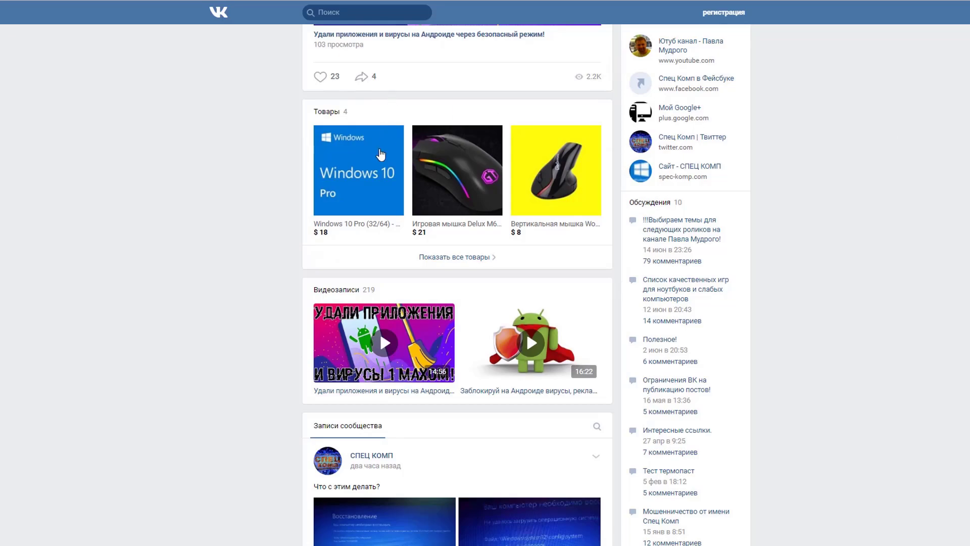
{"action": "left_click", "coordinate": [361, 172]}
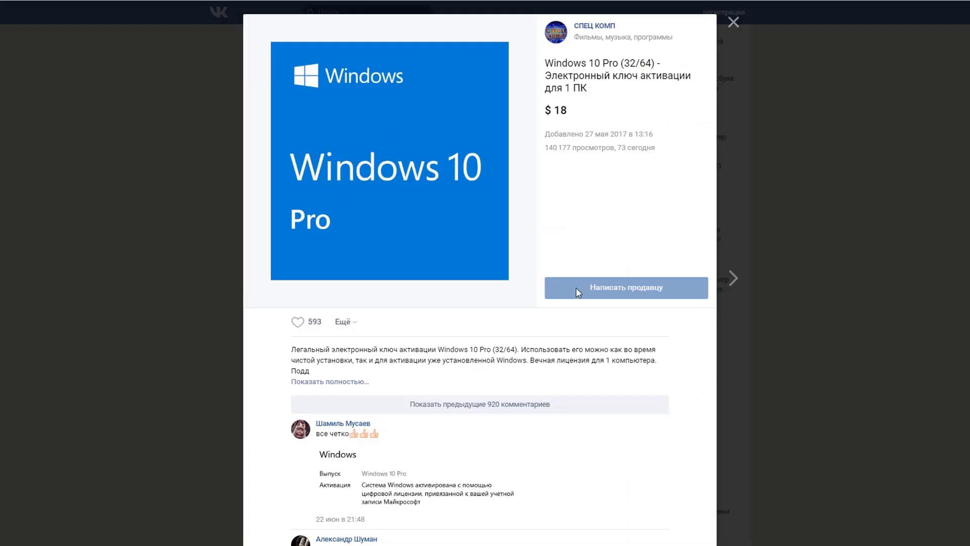
{"action": "left_click", "coordinate": [323, 382]}
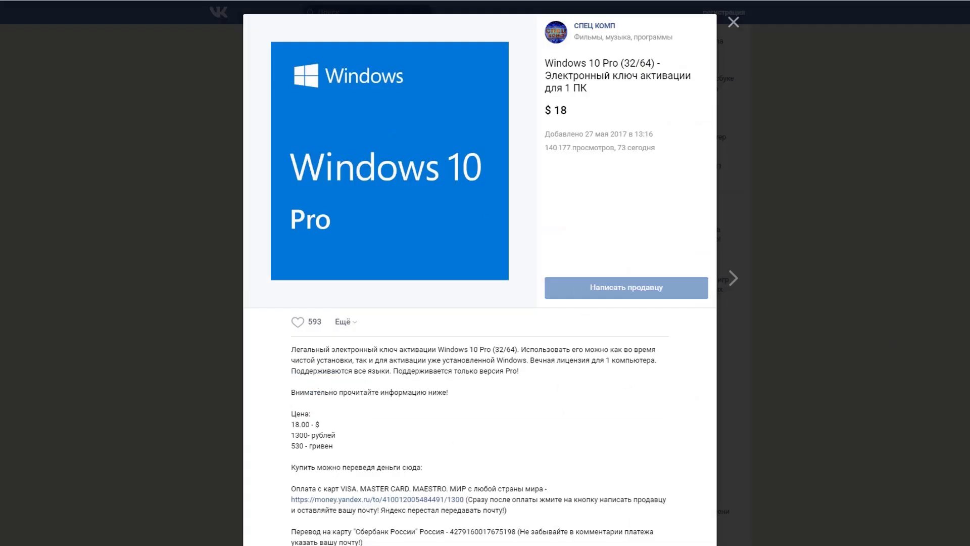
{"action": "scroll", "coordinate": [480, 273], "scroll_direction": "down", "scroll_amount": 5}
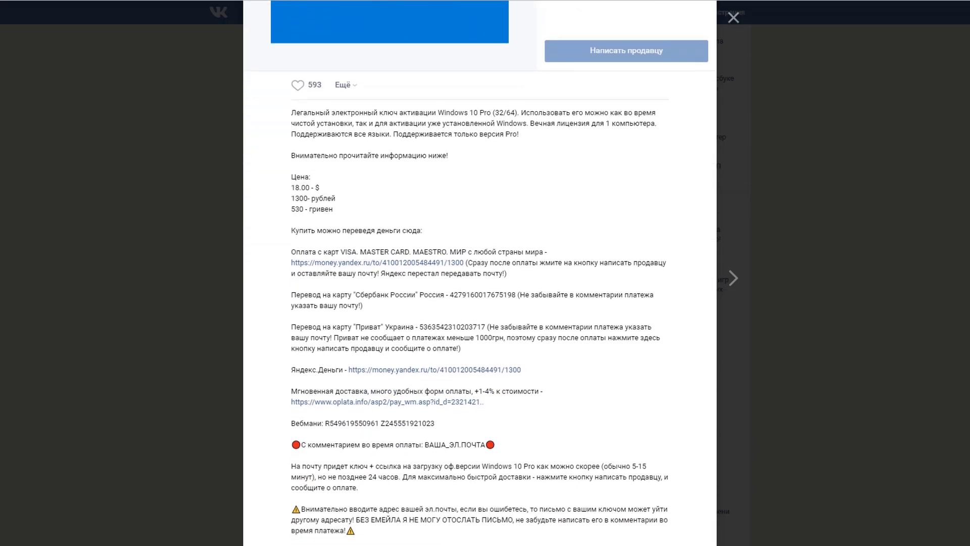
{"action": "scroll", "coordinate": [480, 273], "scroll_direction": "down", "scroll_amount": 1}
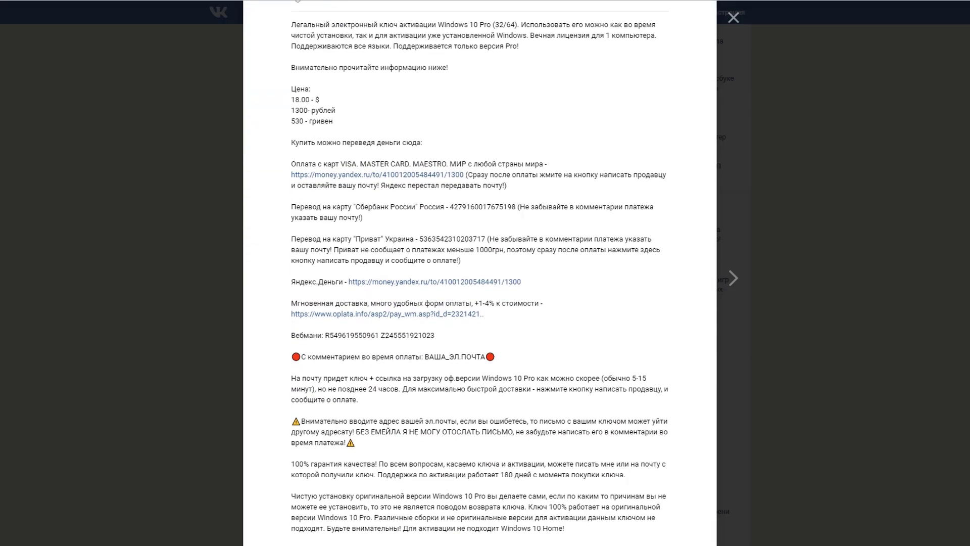
{"action": "scroll", "coordinate": [480, 272], "scroll_direction": "down", "scroll_amount": 8}
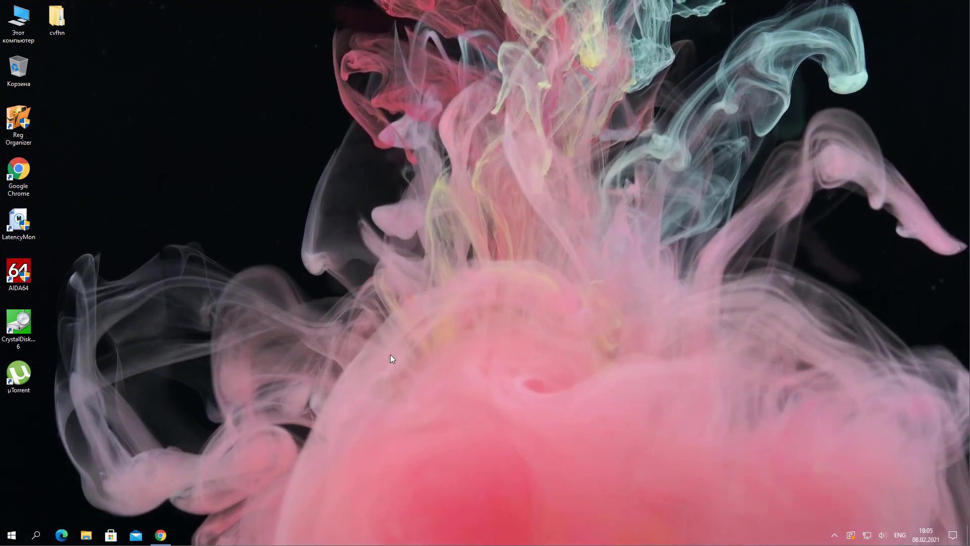
Open the Local Group Policy Editor by running gpedit.msc, reposition its window and widen the tree pane.
{"action": "left_click", "coordinate": [39, 536]}
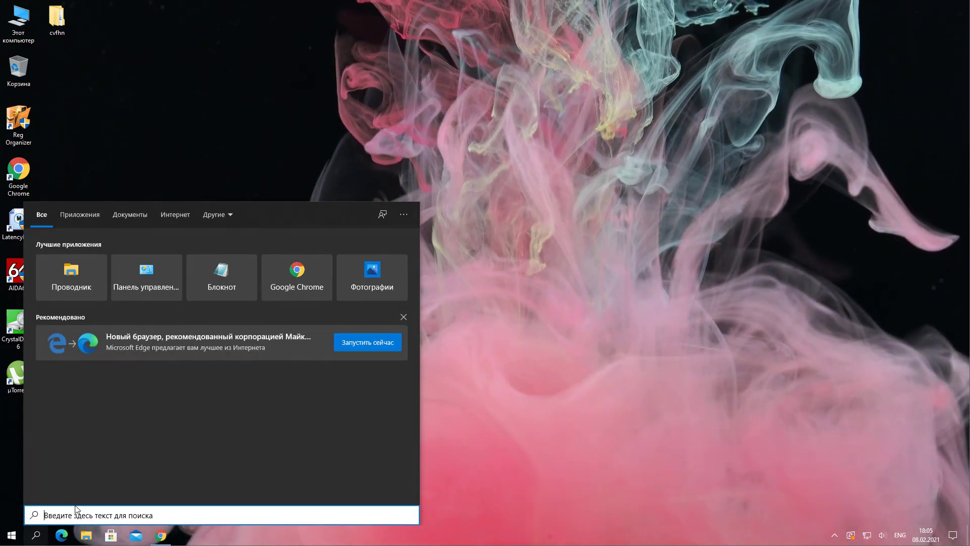
{"action": "key", "text": "super+r"}
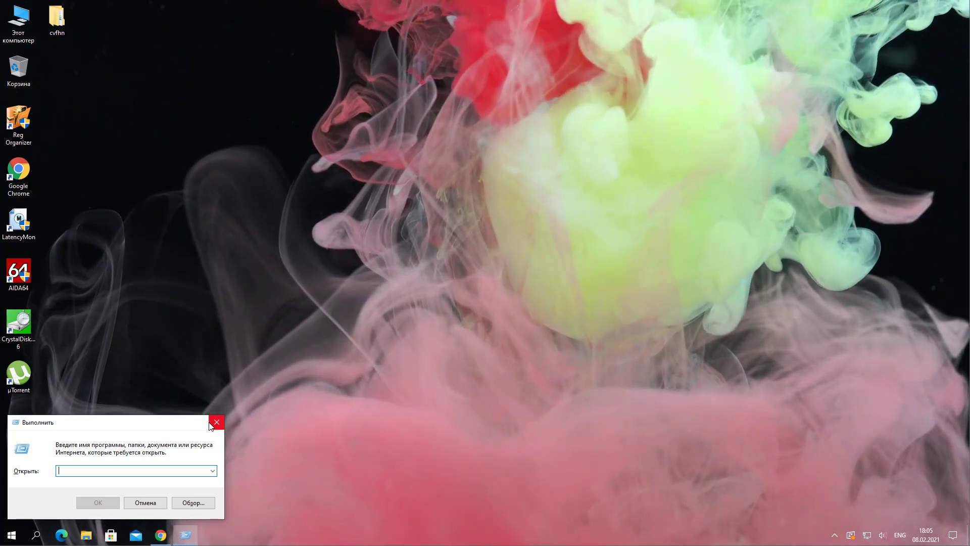
{"action": "type", "text": "gpedit.msc"}
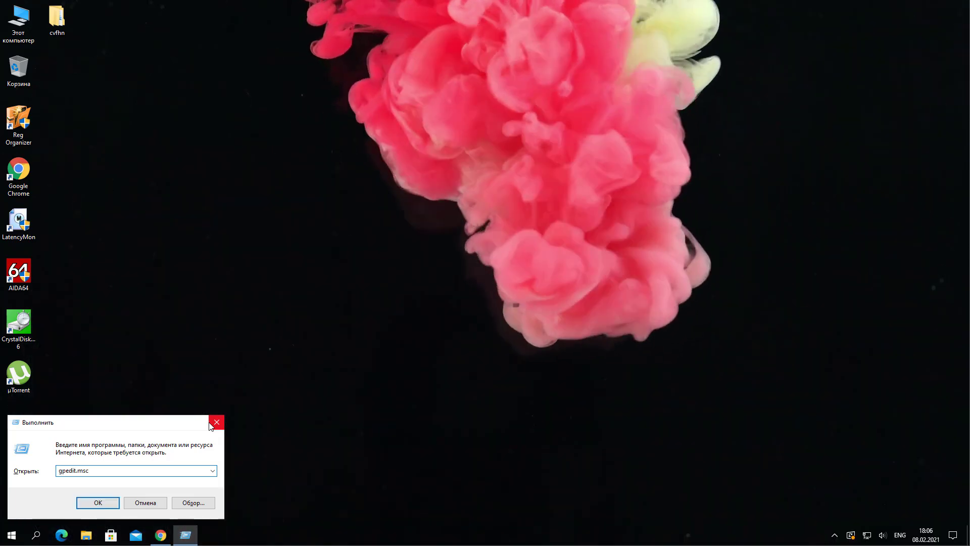
{"action": "key", "text": "Return"}
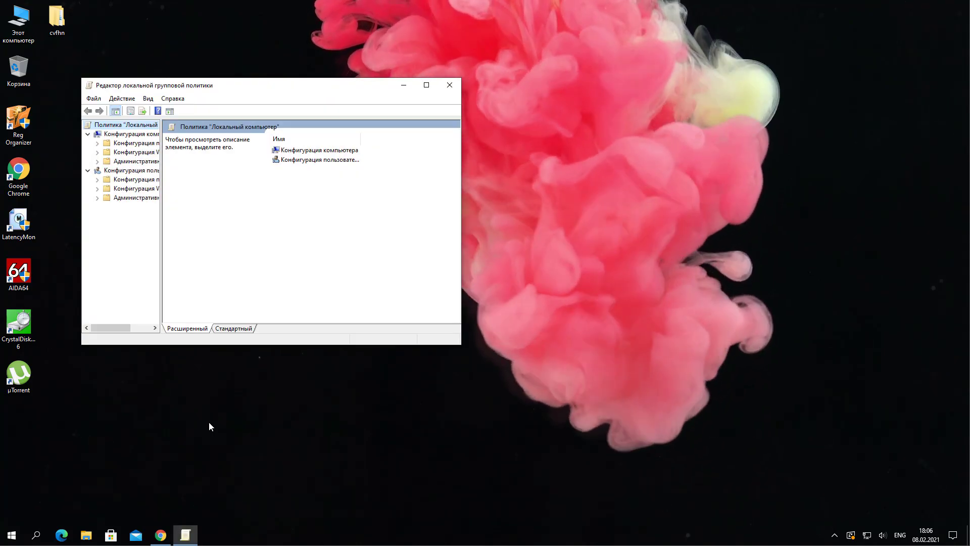
{"action": "left_click_drag", "start_coordinate": [249, 92], "coordinate": [484, 124]}
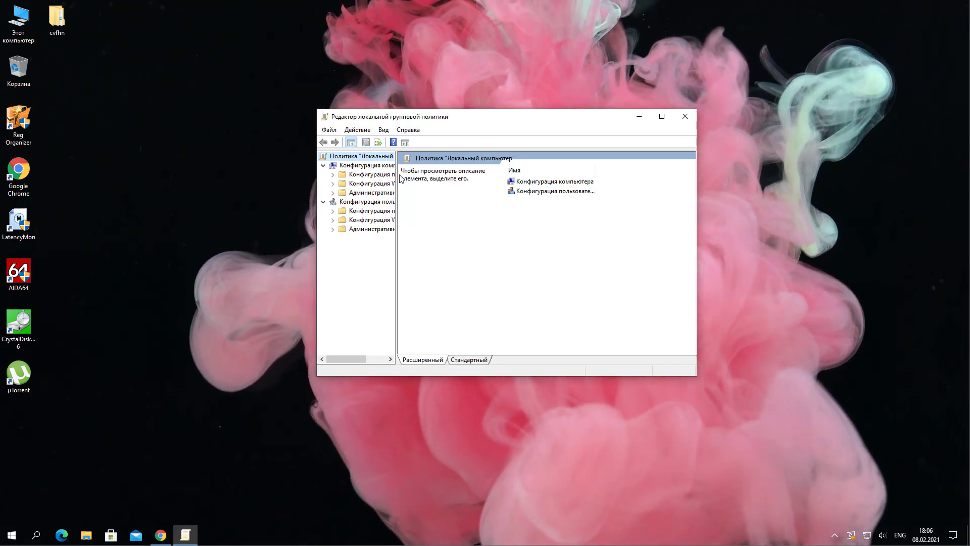
{"action": "left_click_drag", "start_coordinate": [398, 177], "coordinate": [439, 178]}
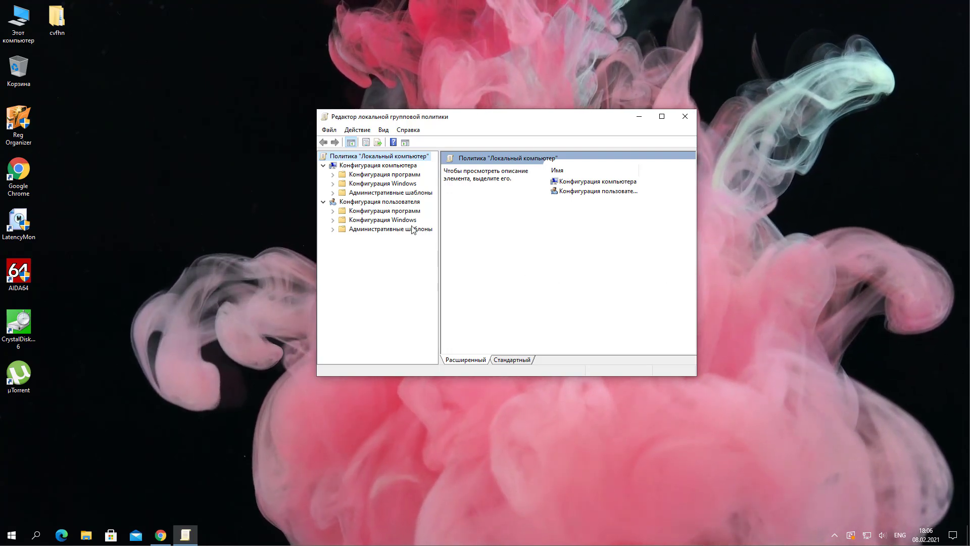
Show the policies of Меню «Пуск» и панель задач under the user configuration's Административные шаблоны in a maximized window.
{"action": "left_click", "coordinate": [378, 202]}
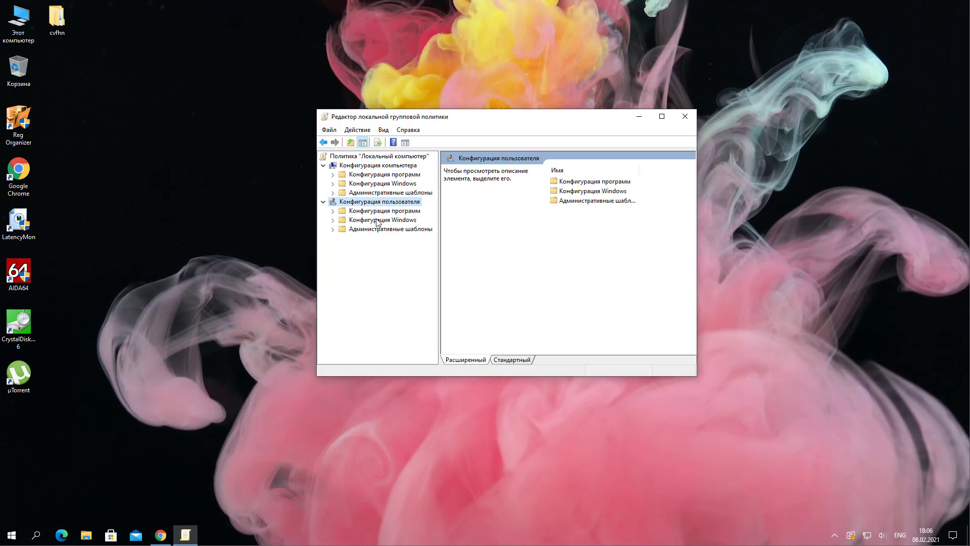
{"action": "left_click", "coordinate": [354, 229]}
{"action": "left_click", "coordinate": [332, 230]}
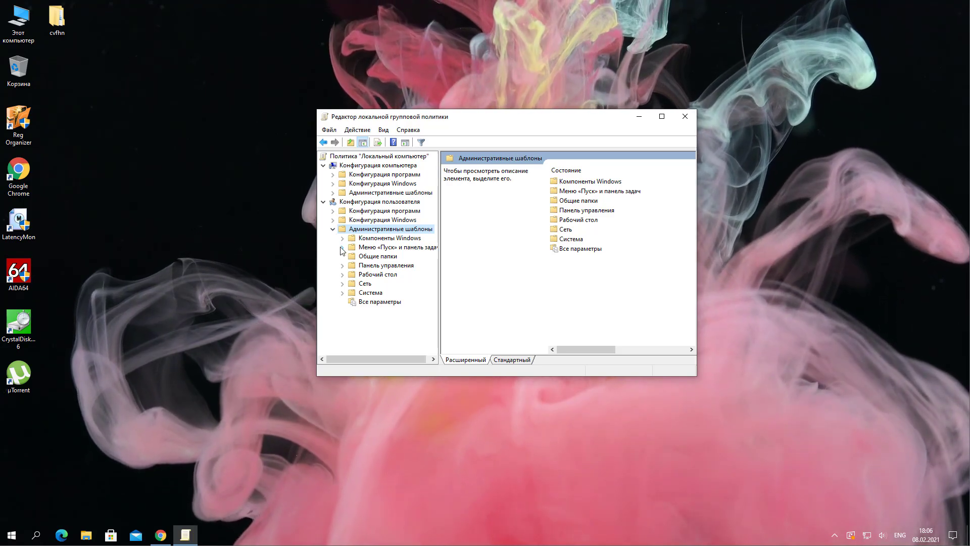
{"action": "left_click", "coordinate": [342, 247]}
{"action": "left_click", "coordinate": [353, 247]}
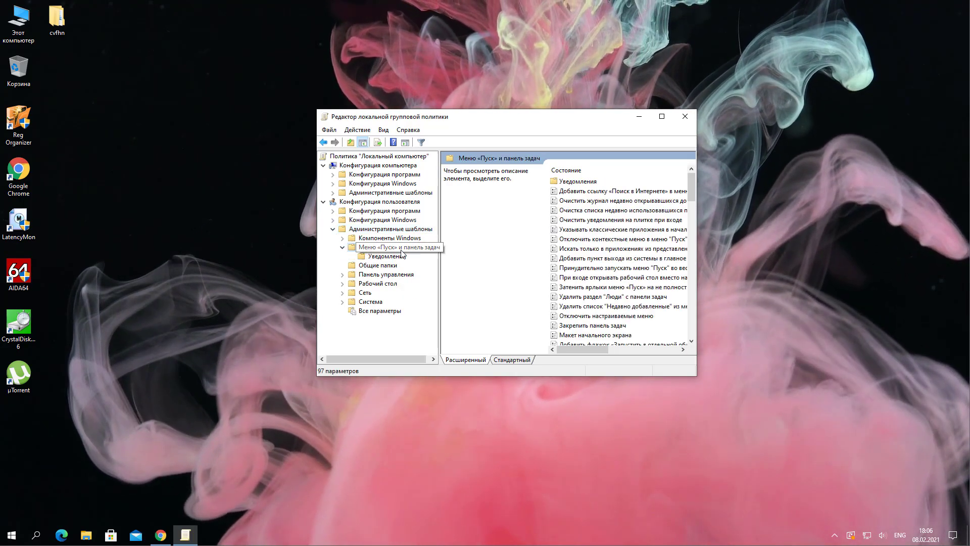
{"action": "left_click", "coordinate": [662, 116]}
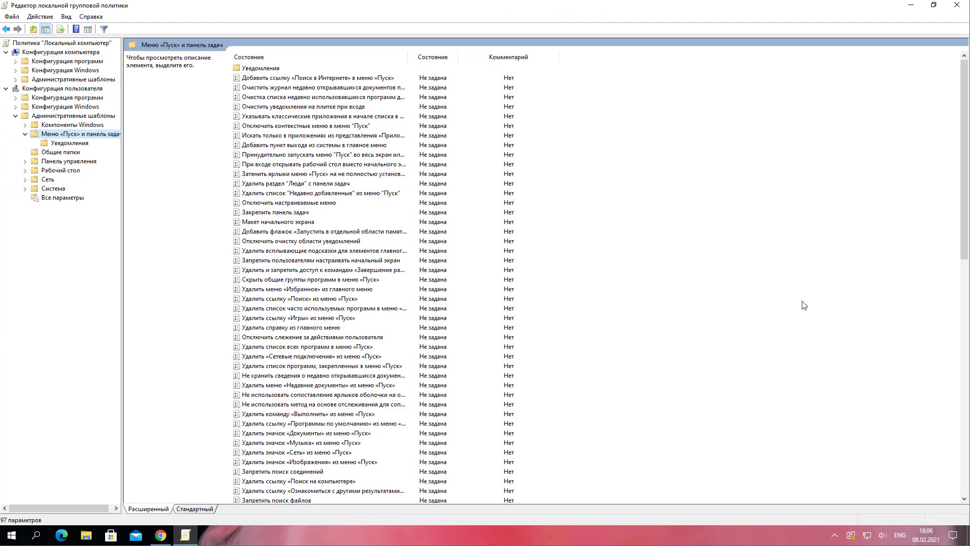
Enable the policy Очистить журнал недавно открывавшихся документов при выходе and apply it.
{"action": "scroll", "coordinate": [720, 314], "scroll_direction": "down", "scroll_amount": 3}
{"action": "scroll", "coordinate": [716, 312], "scroll_direction": "up", "scroll_amount": 3}
{"action": "left_click", "coordinate": [305, 91]}
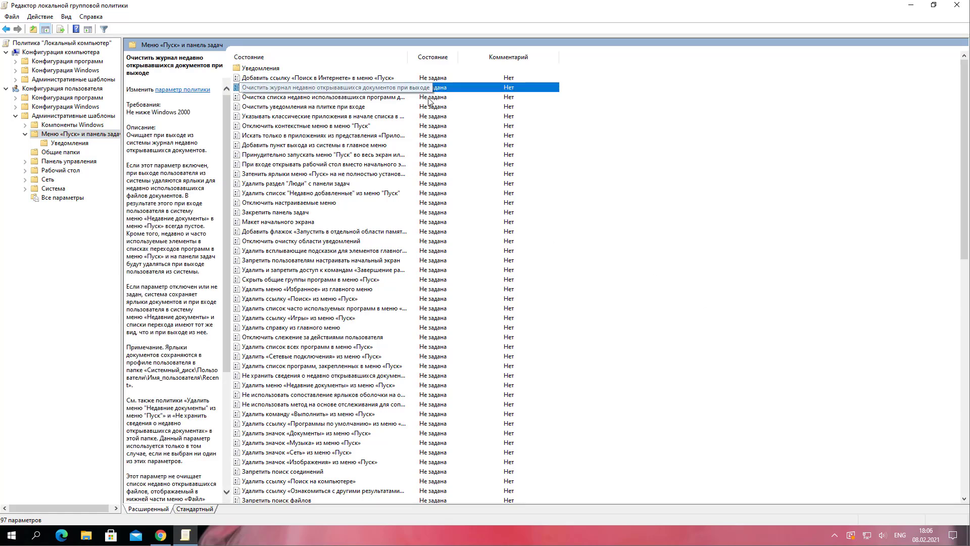
{"action": "right_click", "coordinate": [339, 92]}
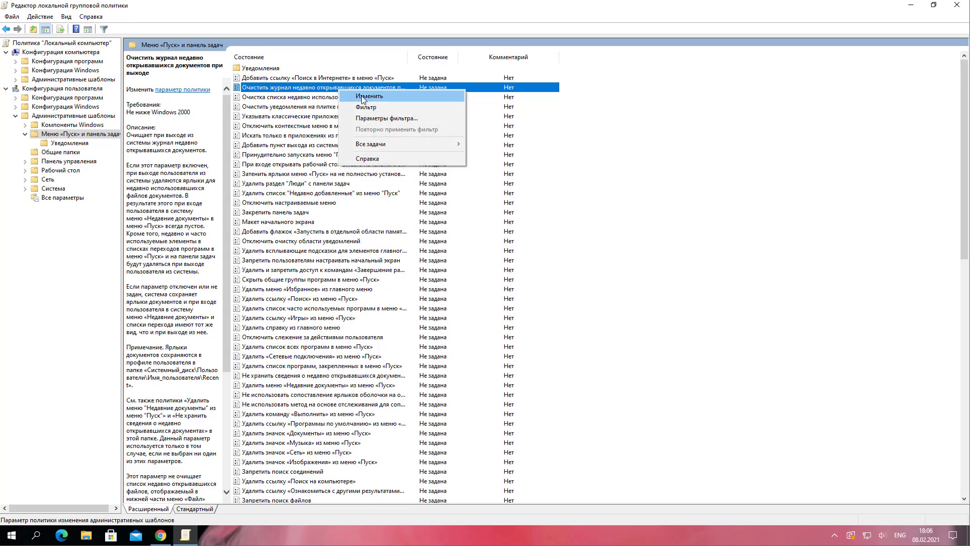
{"action": "left_click", "coordinate": [361, 96]}
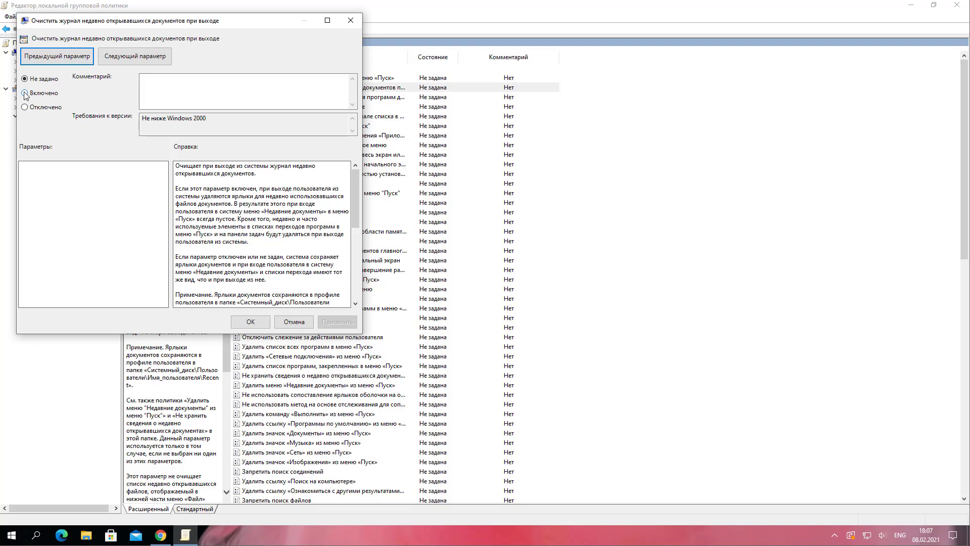
{"action": "left_click", "coordinate": [26, 93]}
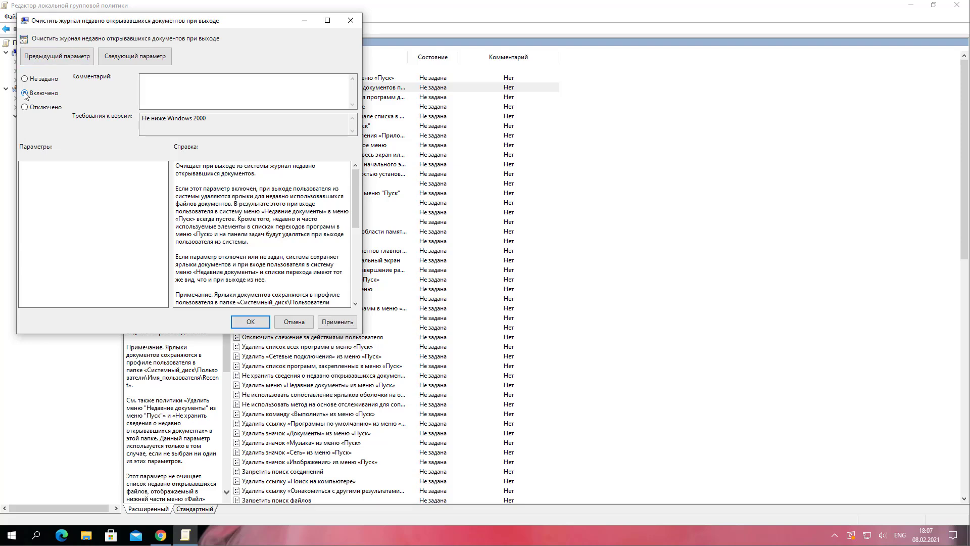
{"action": "left_click", "coordinate": [337, 322]}
{"action": "left_click", "coordinate": [255, 323]}
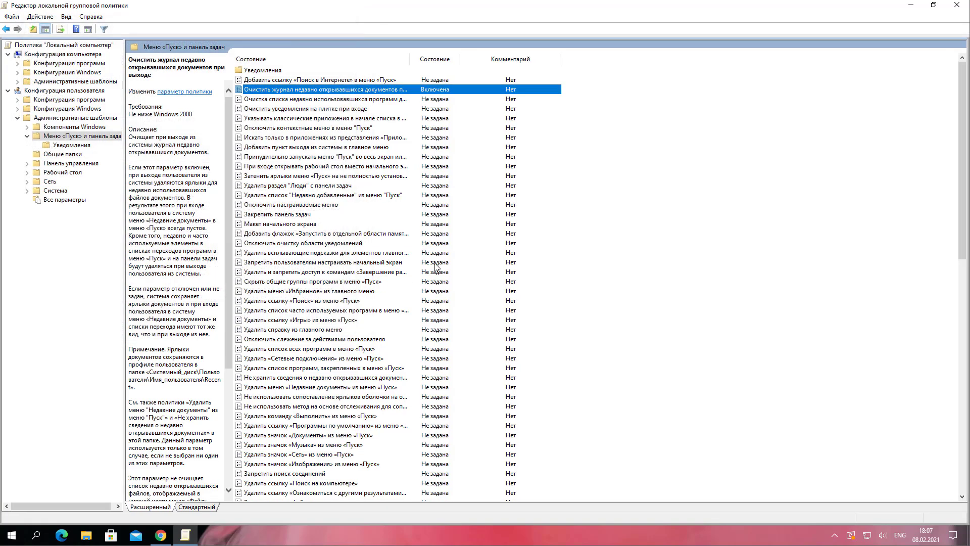
Enable the policy Очистка списка недавно использовавшихся программ для новых пользователей.
{"action": "left_click", "coordinate": [294, 100]}
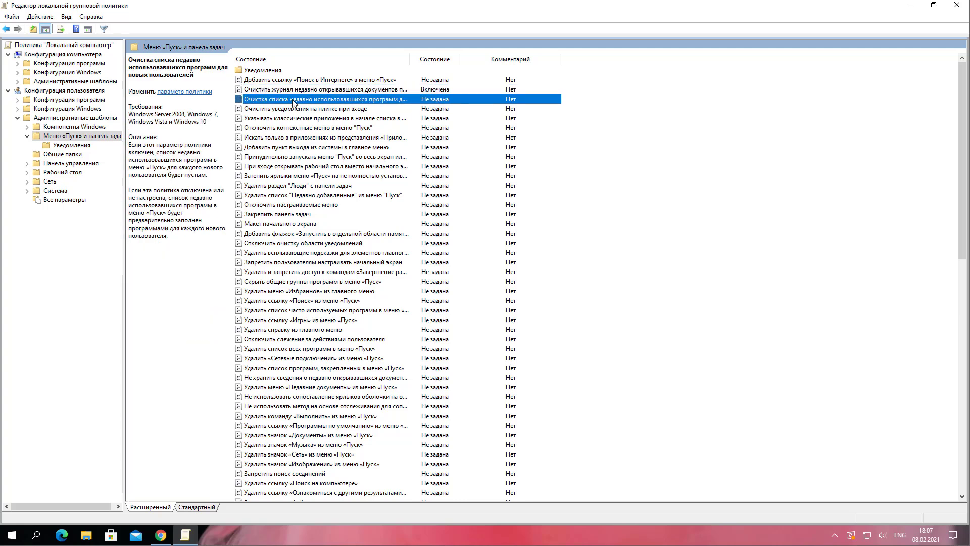
{"action": "right_click", "coordinate": [294, 101]}
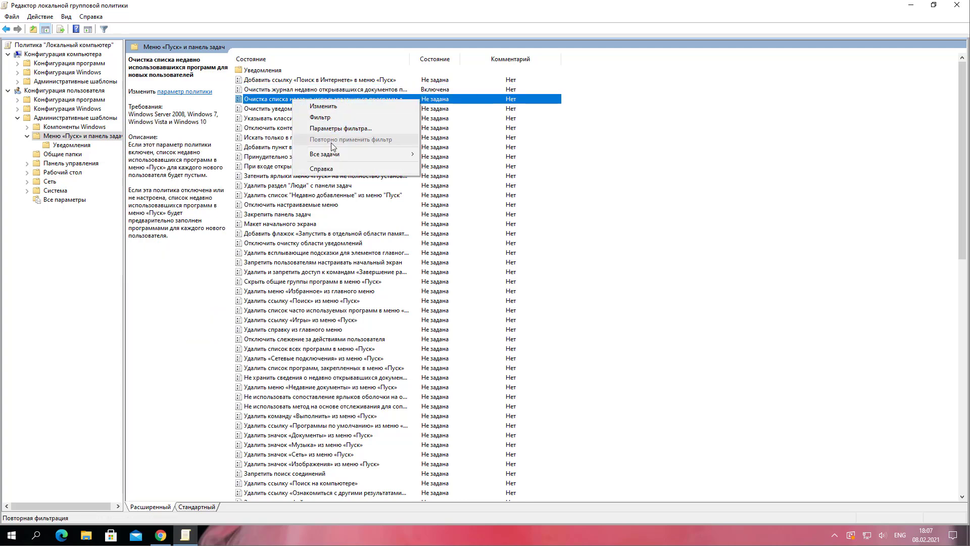
{"action": "left_click", "coordinate": [343, 107]}
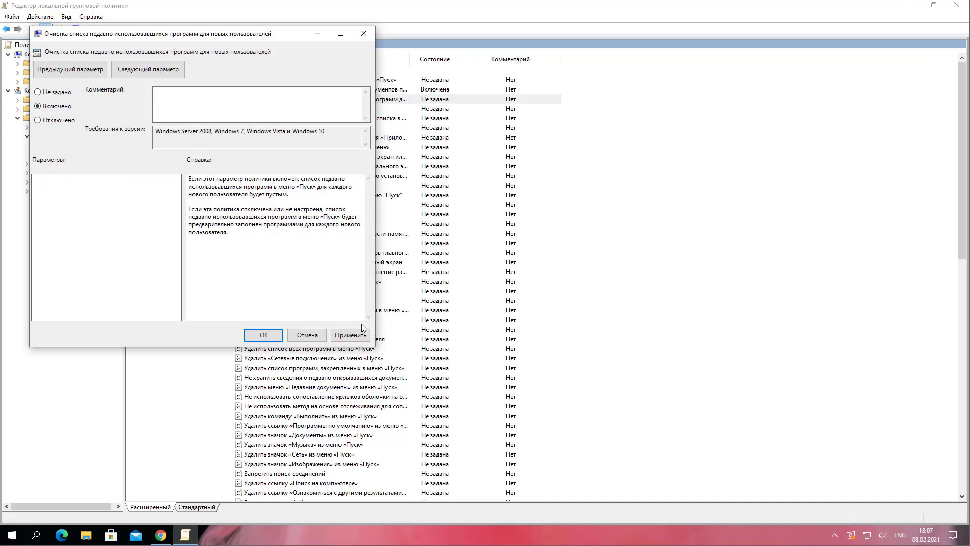
{"action": "left_click", "coordinate": [264, 335]}
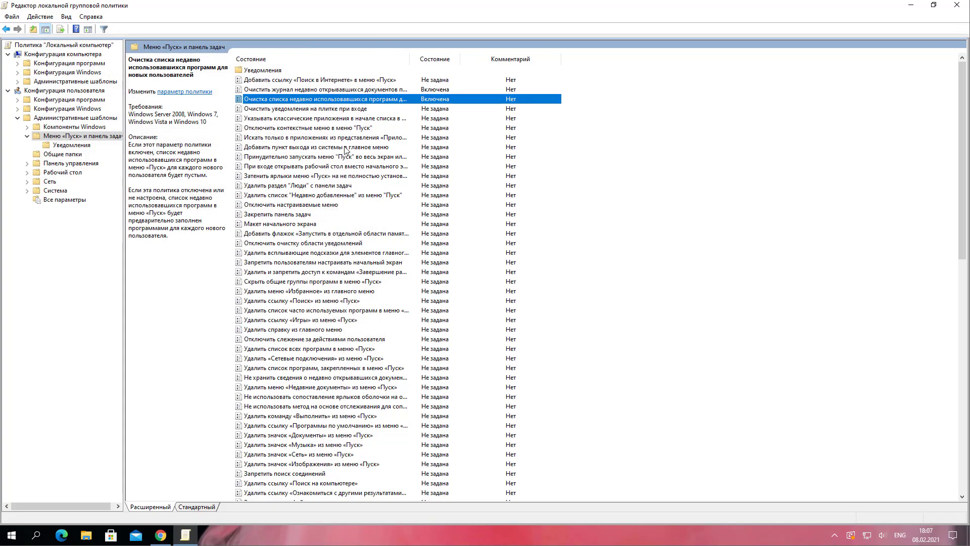
Enable the policy Очистить уведомления на плитке при входе.
{"action": "left_click", "coordinate": [298, 110]}
{"action": "right_click", "coordinate": [298, 113]}
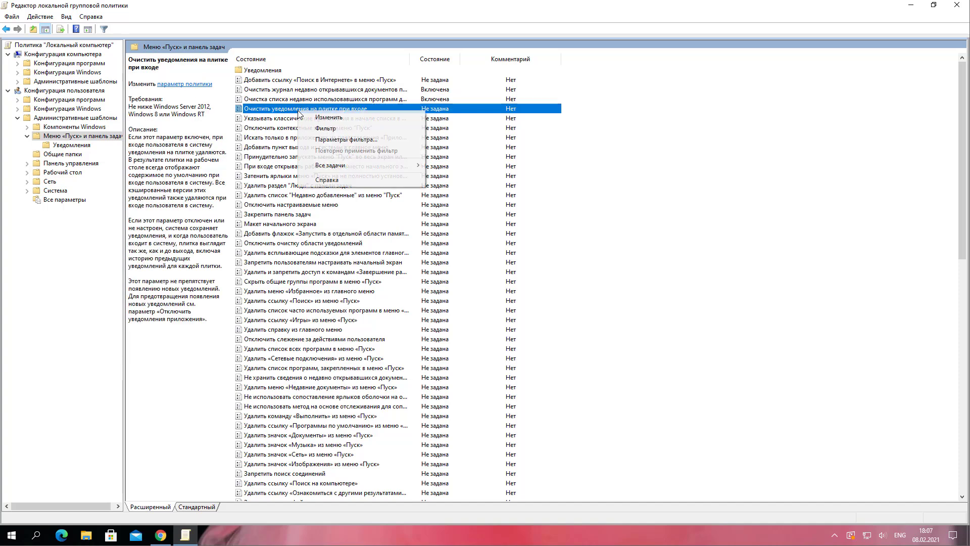
{"action": "left_click", "coordinate": [310, 117]}
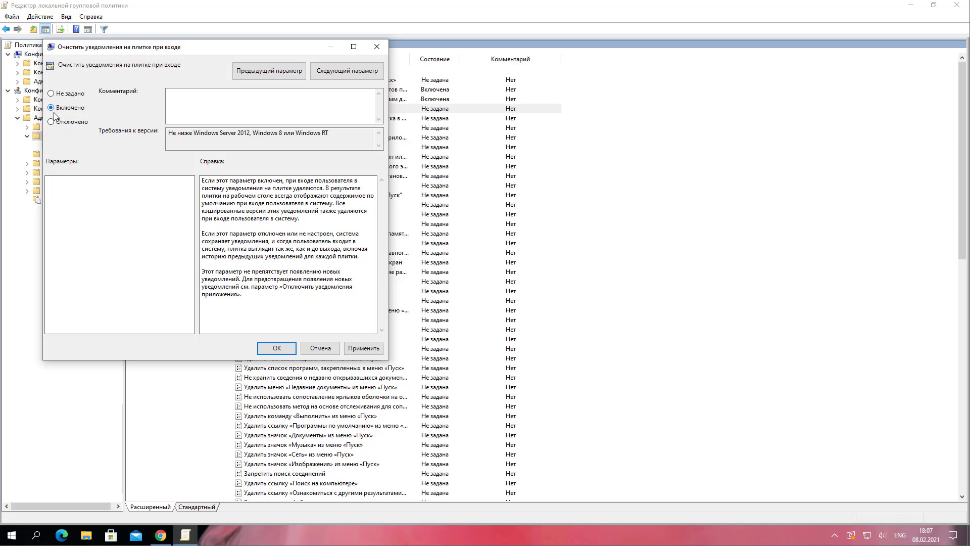
{"action": "left_click", "coordinate": [277, 348]}
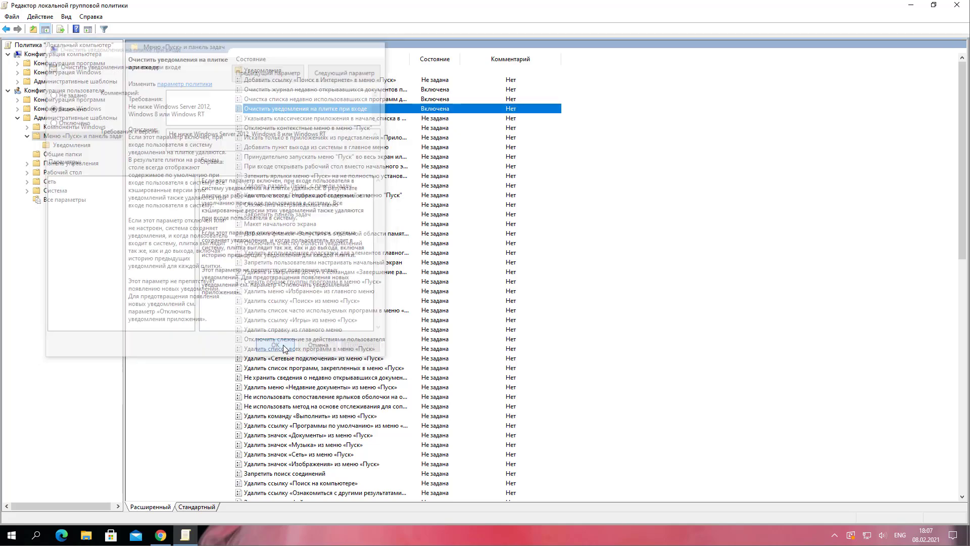
Enable the policy Удалить список "Недавно добавленные" из меню "Пуск" and apply it.
{"action": "left_click", "coordinate": [323, 196]}
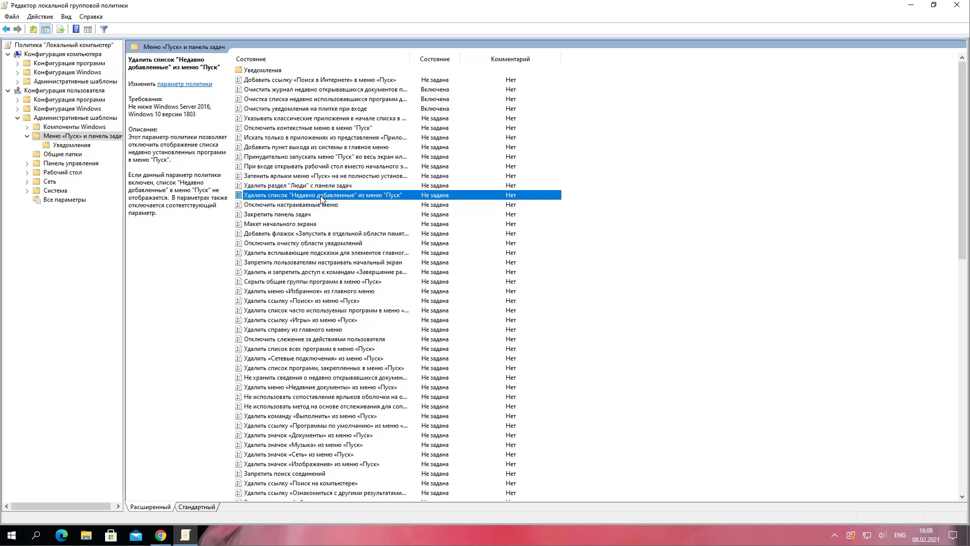
{"action": "right_click", "coordinate": [322, 198]}
{"action": "left_click", "coordinate": [344, 203]}
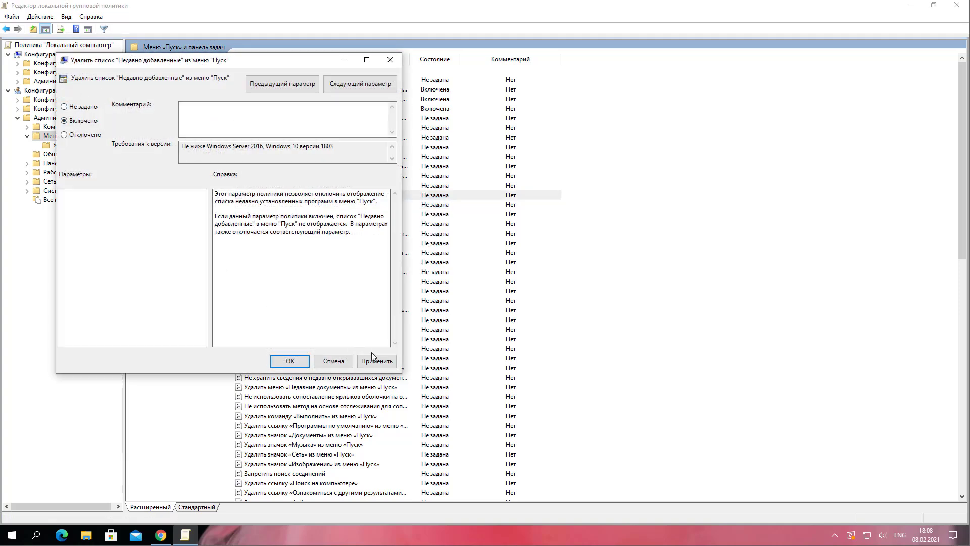
{"action": "left_click", "coordinate": [374, 361]}
{"action": "left_click", "coordinate": [290, 361]}
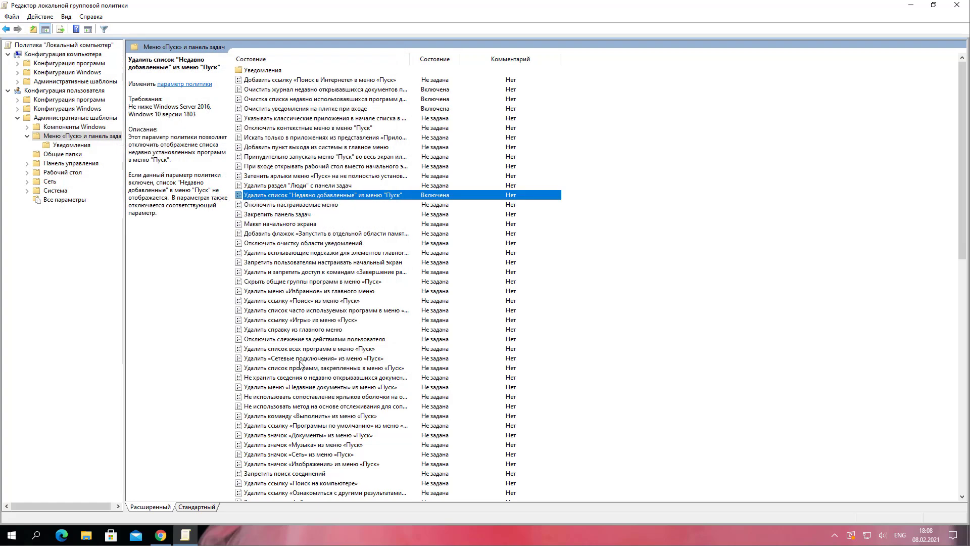
Enable the policies Удалить список часто используемых программ в меню «Пуск» and Отключить слежение за действиями пользователя.
{"action": "double_click", "coordinate": [268, 309]}
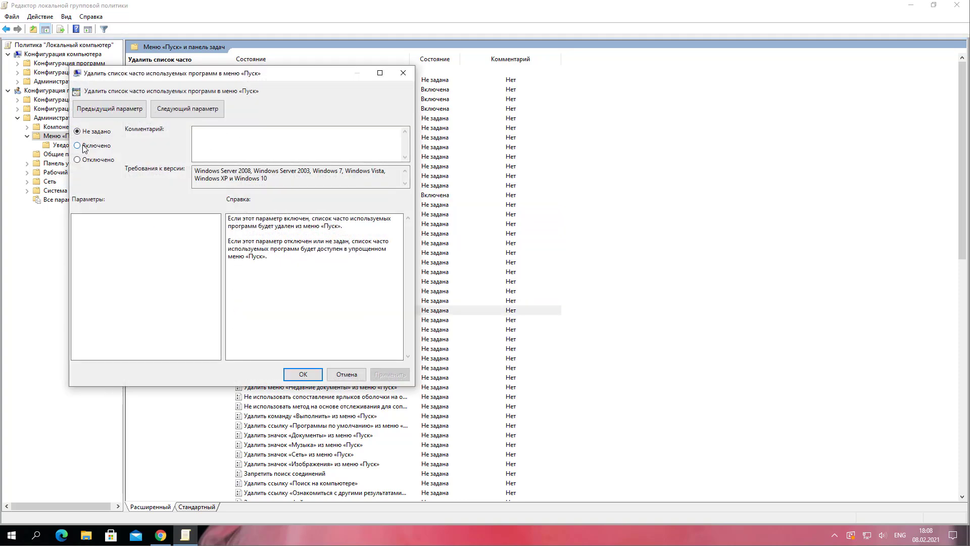
{"action": "left_click", "coordinate": [302, 375]}
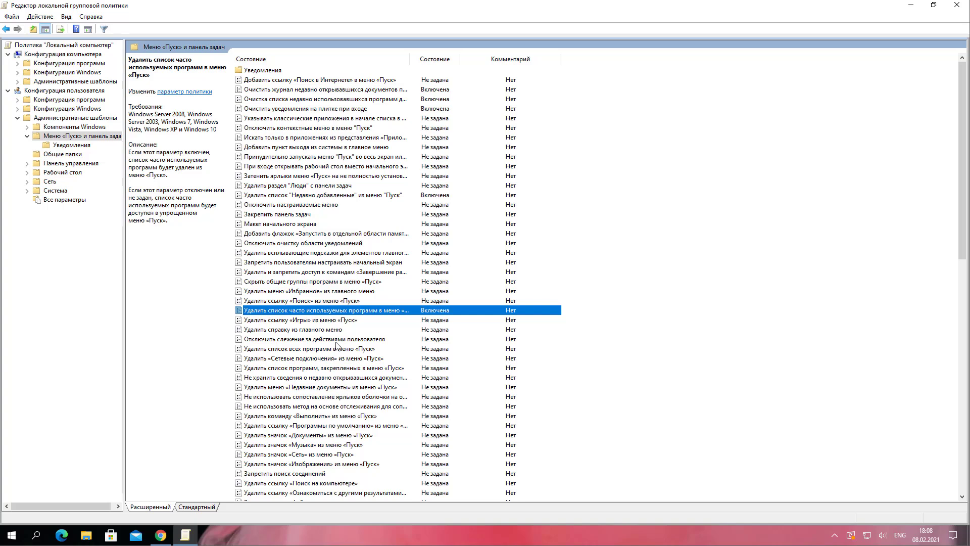
{"action": "left_click", "coordinate": [326, 338]}
{"action": "right_click", "coordinate": [322, 338]}
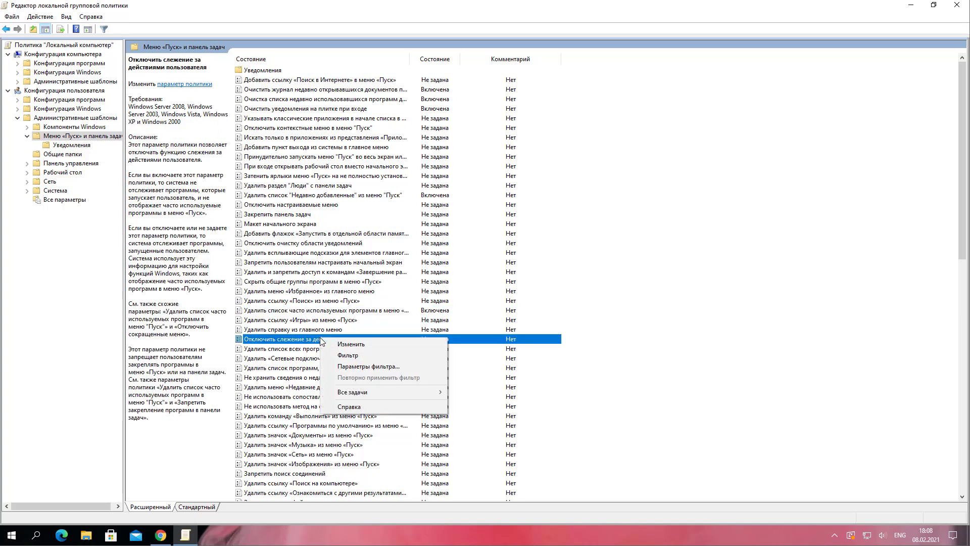
{"action": "left_click", "coordinate": [349, 345]}
{"action": "left_click", "coordinate": [91, 147]}
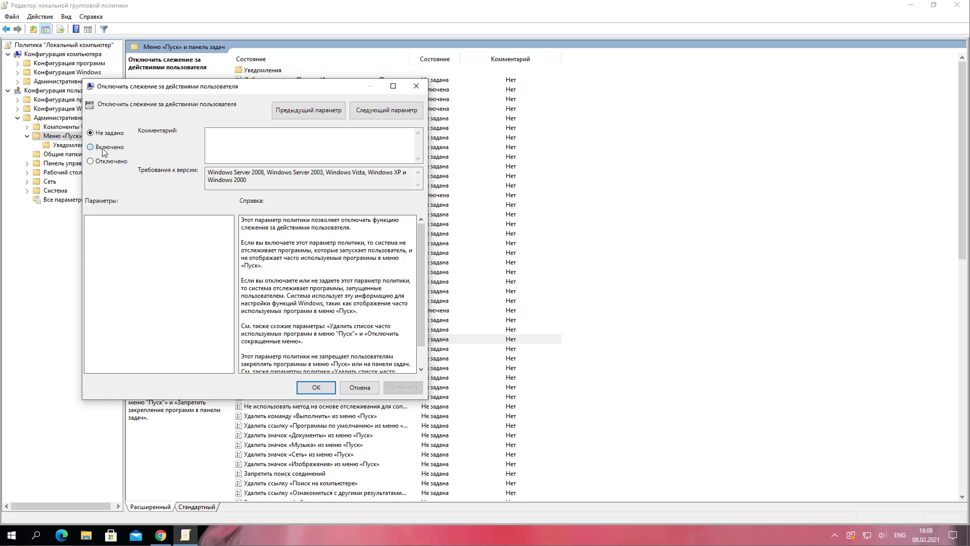
{"action": "left_click", "coordinate": [402, 387]}
{"action": "left_click", "coordinate": [324, 387]}
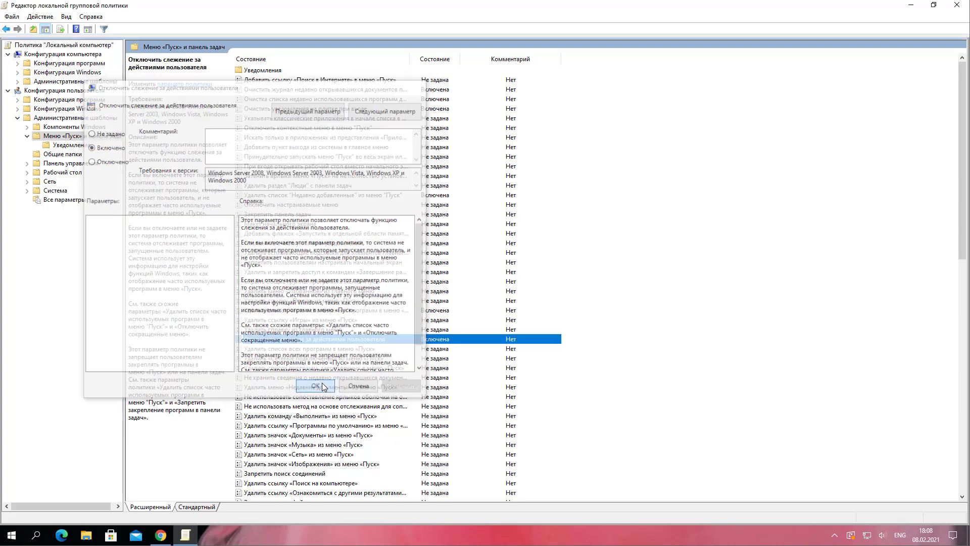
Enable the policy Не хранить сведения о недавно открывавшихся документах and apply it.
{"action": "scroll", "coordinate": [393, 396], "scroll_direction": "down", "scroll_amount": 8}
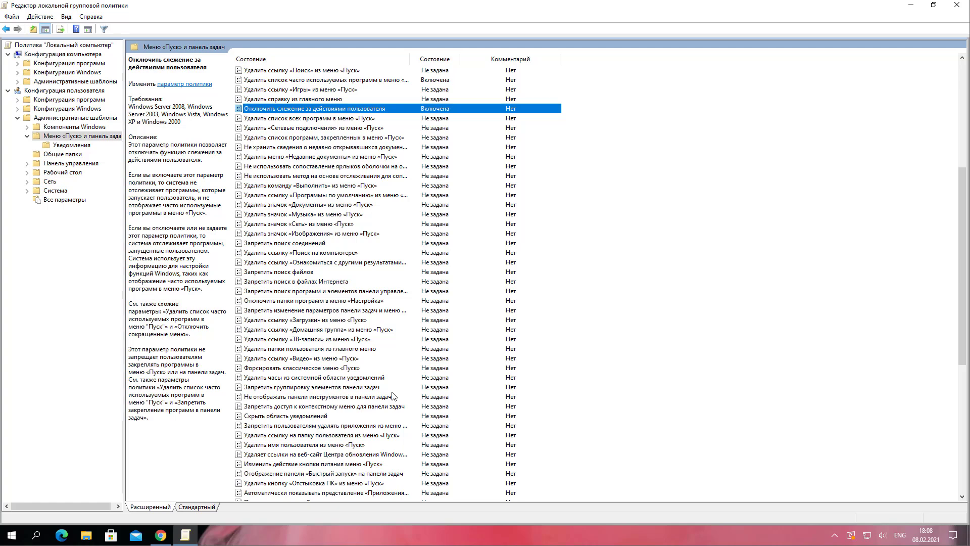
{"action": "left_click", "coordinate": [337, 151]}
{"action": "right_click", "coordinate": [336, 152]}
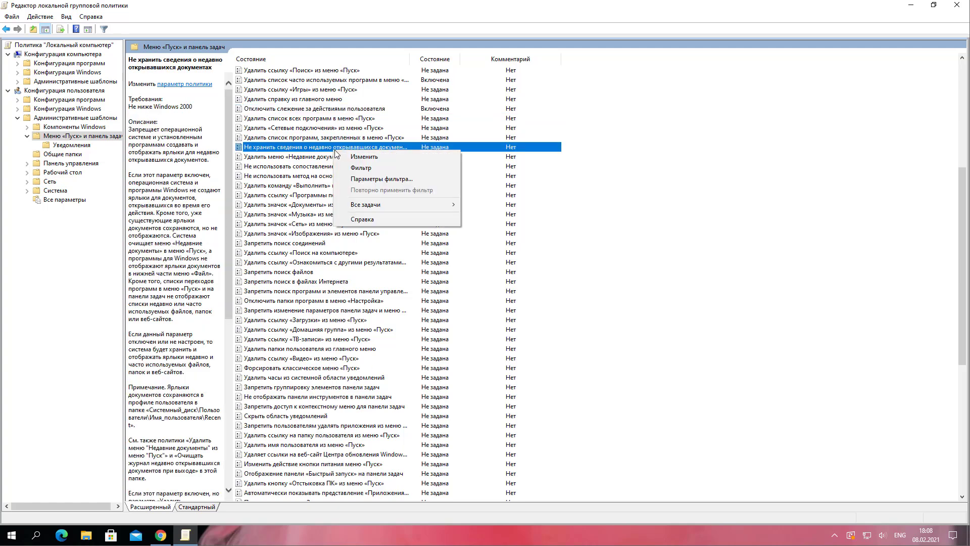
{"action": "left_click", "coordinate": [365, 156]}
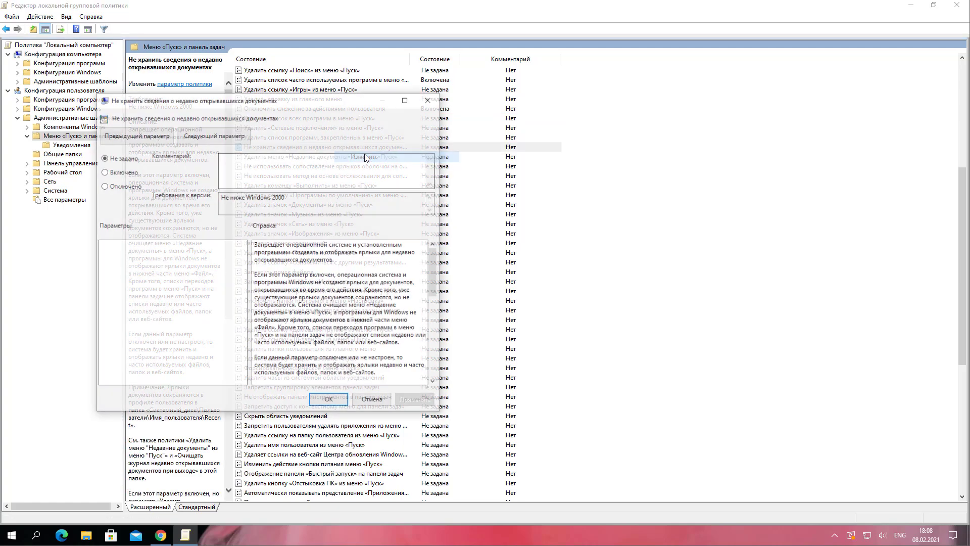
{"action": "left_click", "coordinate": [120, 173]}
{"action": "left_click", "coordinate": [407, 400]}
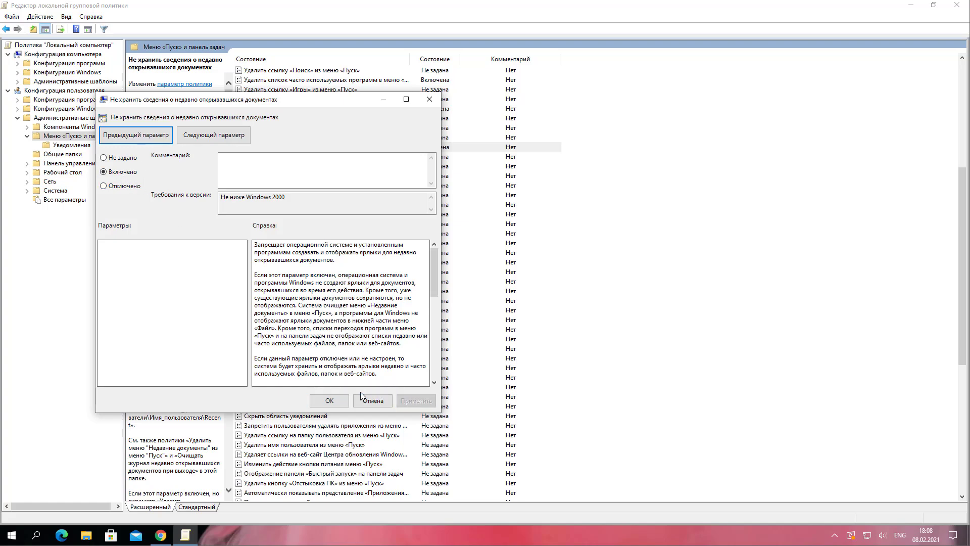
{"action": "left_click", "coordinate": [339, 400]}
Enable the policy Удалить меню «Недавние документы» из меню «Пуск» and apply it.
{"action": "left_click", "coordinate": [344, 158]}
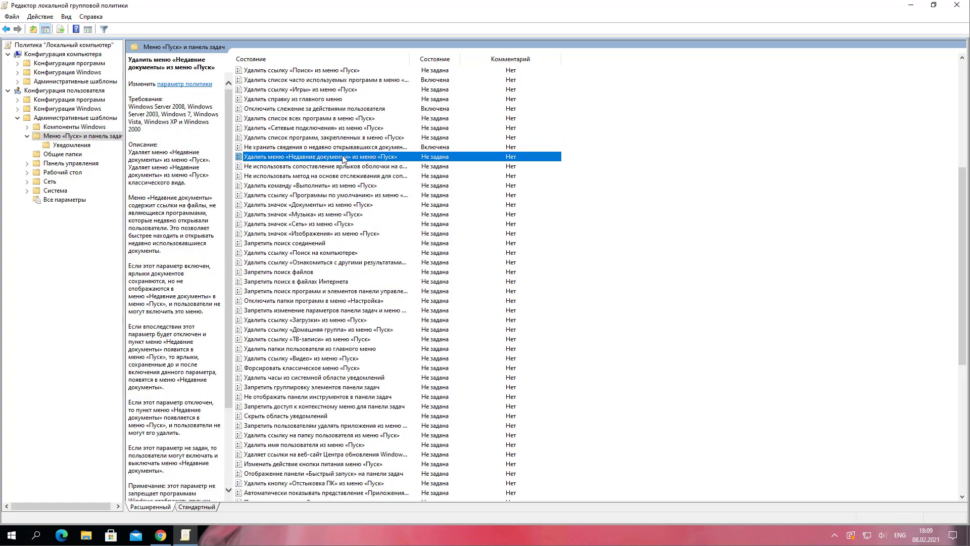
{"action": "right_click", "coordinate": [344, 158]}
{"action": "left_click", "coordinate": [377, 167]}
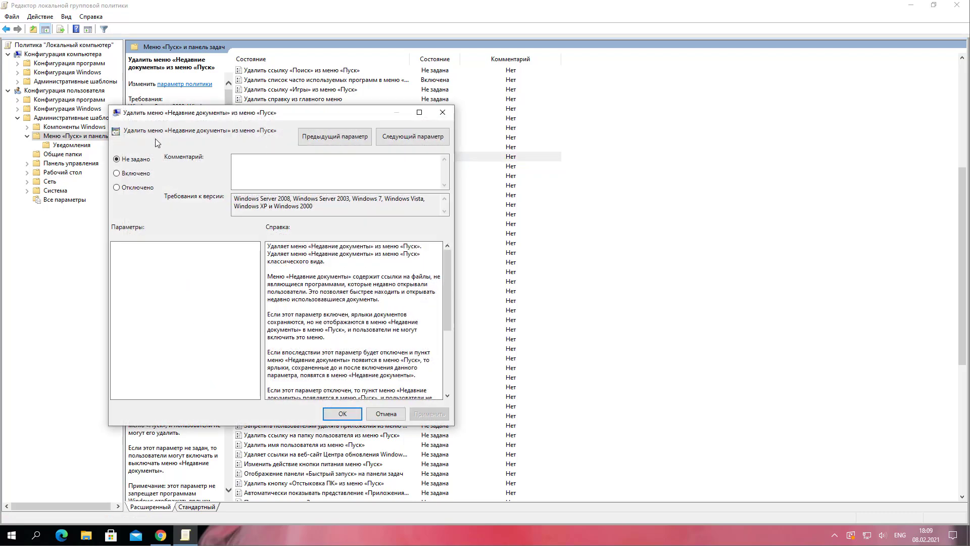
{"action": "left_click", "coordinate": [131, 174]}
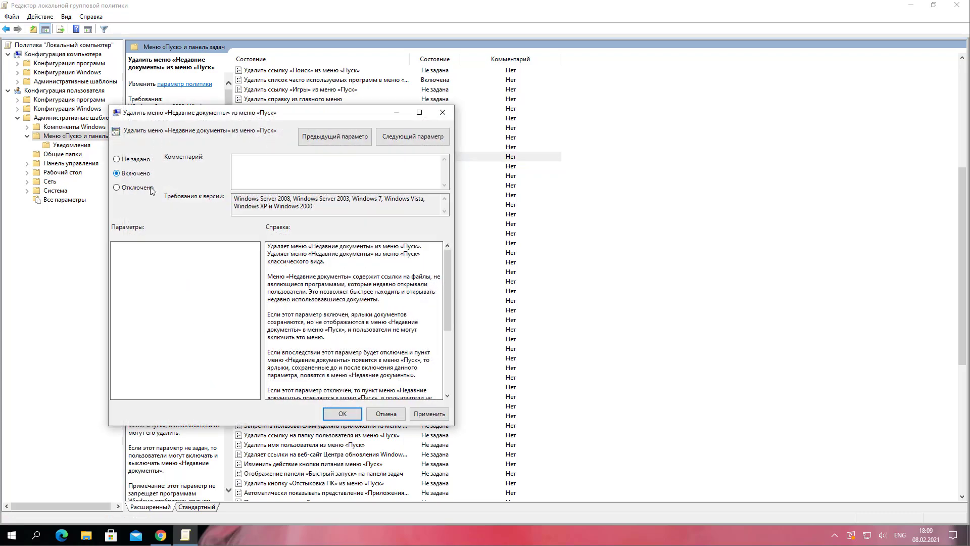
{"action": "left_click", "coordinate": [429, 414]}
{"action": "left_click", "coordinate": [342, 414]}
Enable the policy Не отображать и не отслеживать элементы в списках переходов из удаленных расположений and apply it.
{"action": "scroll", "coordinate": [323, 353], "scroll_direction": "down", "scroll_amount": 8}
{"action": "left_click", "coordinate": [321, 435]}
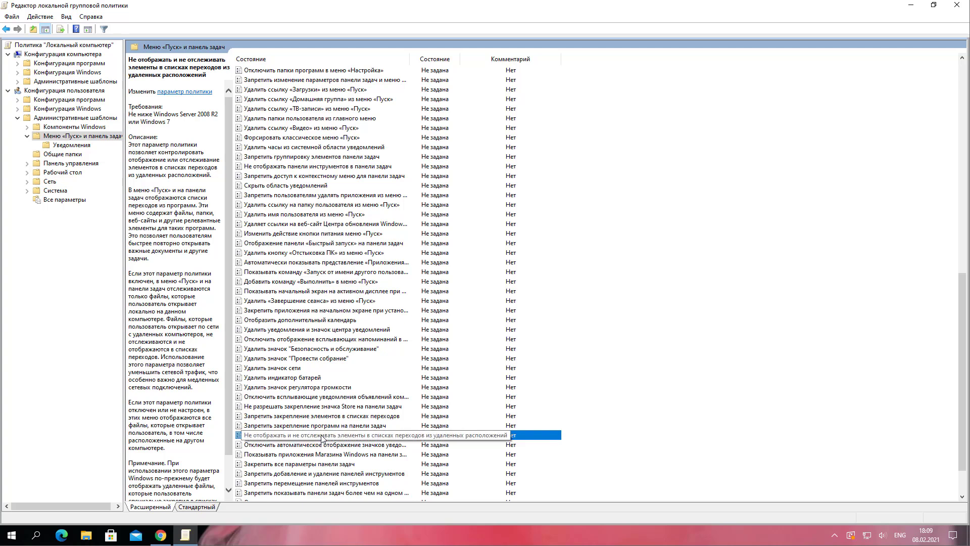
{"action": "right_click", "coordinate": [321, 438]}
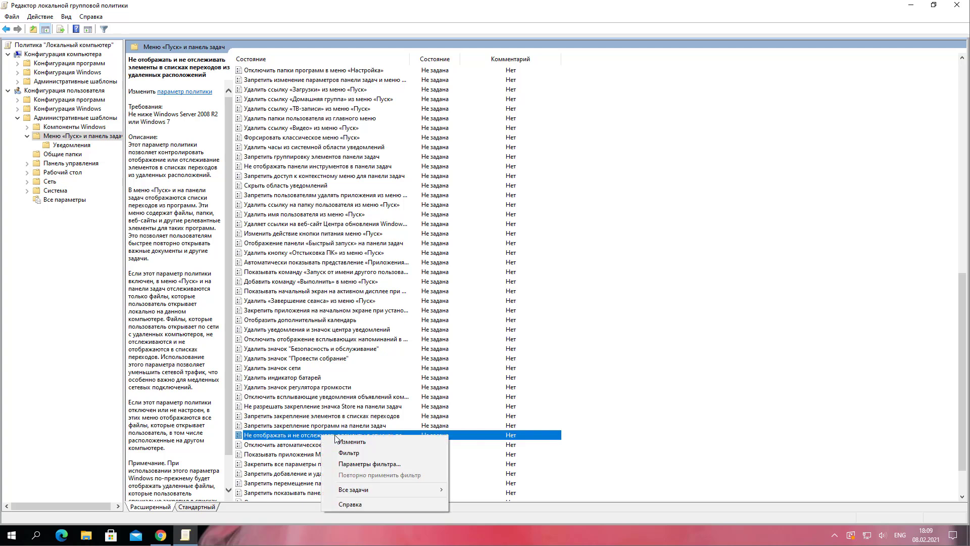
{"action": "left_click", "coordinate": [343, 442]}
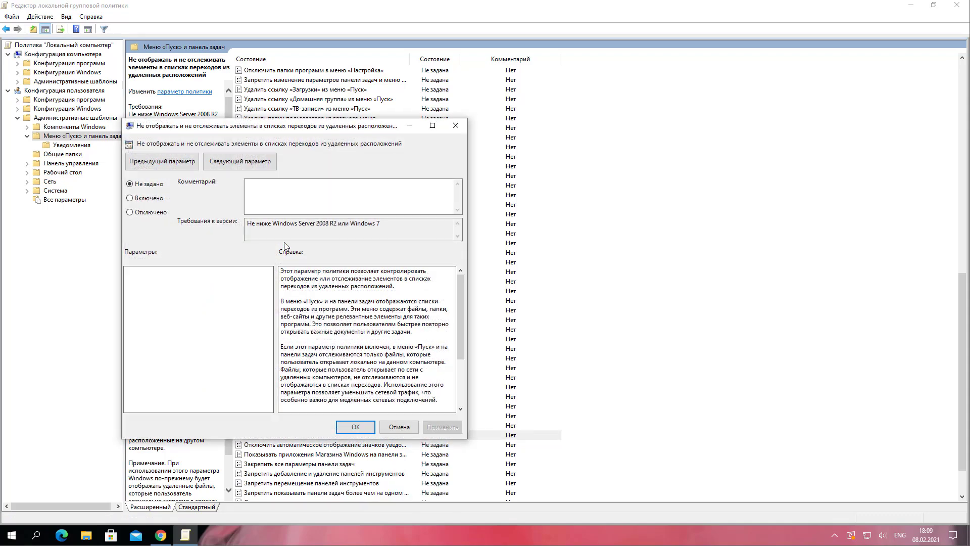
{"action": "left_click", "coordinate": [142, 199]}
{"action": "left_click", "coordinate": [441, 427]}
{"action": "left_click", "coordinate": [356, 427]}
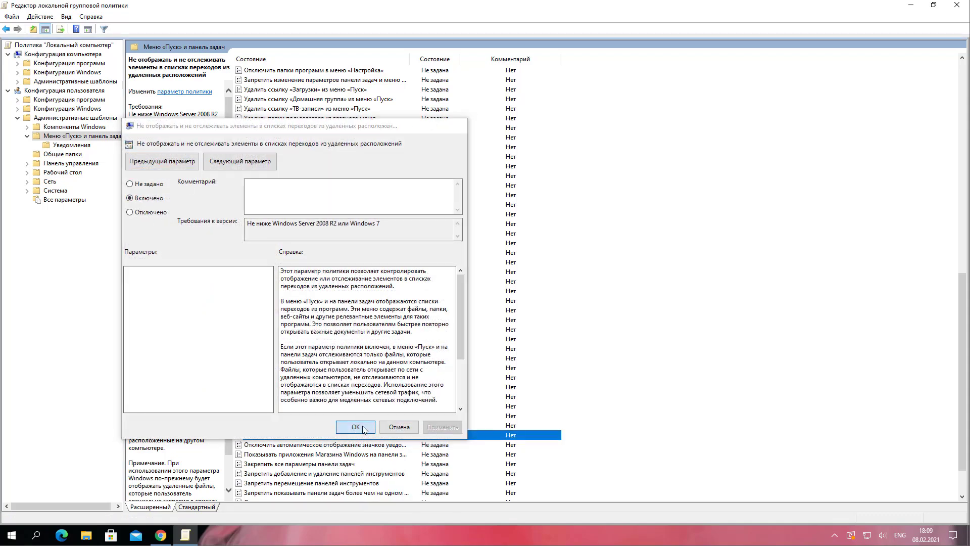
Switch to Chrome and look through the uploaded videos on the open YouTube computer channel, ending back at the channel banner.
{"action": "scroll", "coordinate": [402, 486], "scroll_direction": "down", "scroll_amount": 2}
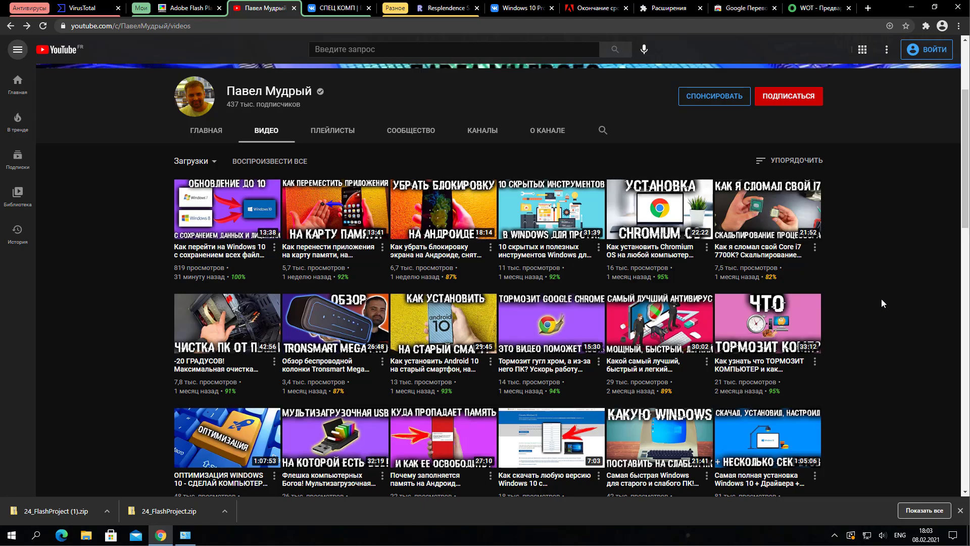
{"action": "scroll", "coordinate": [883, 303], "scroll_direction": "down", "scroll_amount": 6}
{"action": "scroll", "coordinate": [882, 302], "scroll_direction": "down", "scroll_amount": 9}
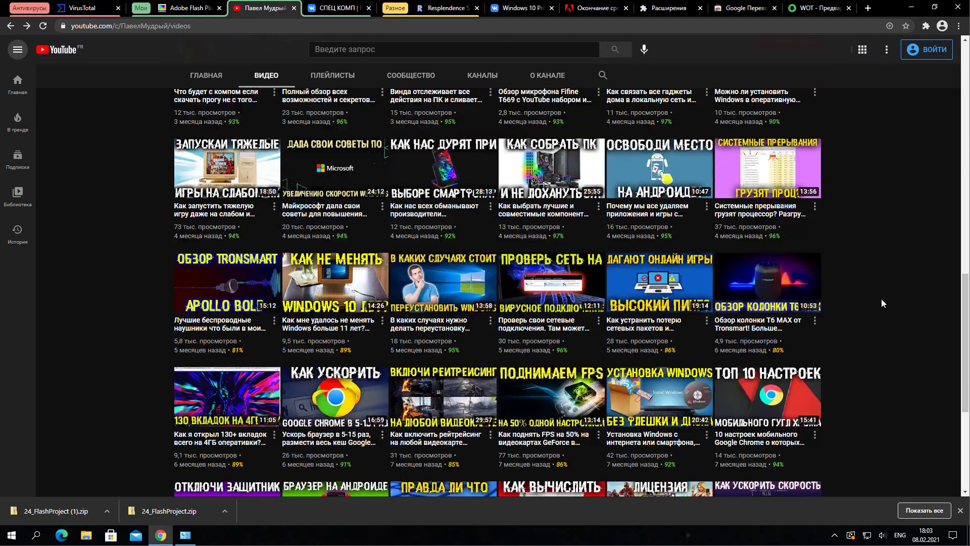
{"action": "scroll", "coordinate": [882, 299], "scroll_direction": "down", "scroll_amount": 7}
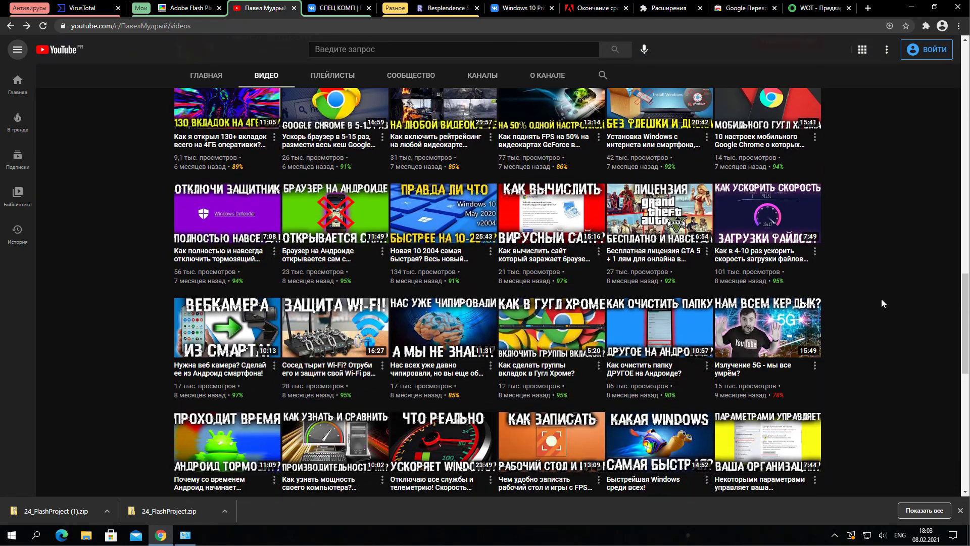
{"action": "scroll", "coordinate": [881, 299], "scroll_direction": "down", "scroll_amount": 9}
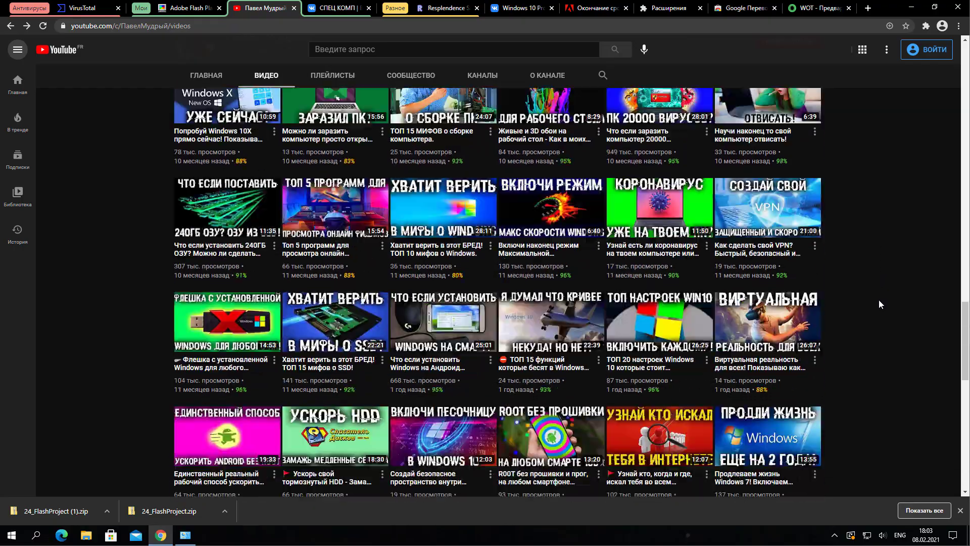
{"action": "scroll", "coordinate": [879, 295], "scroll_direction": "up", "scroll_amount": 20}
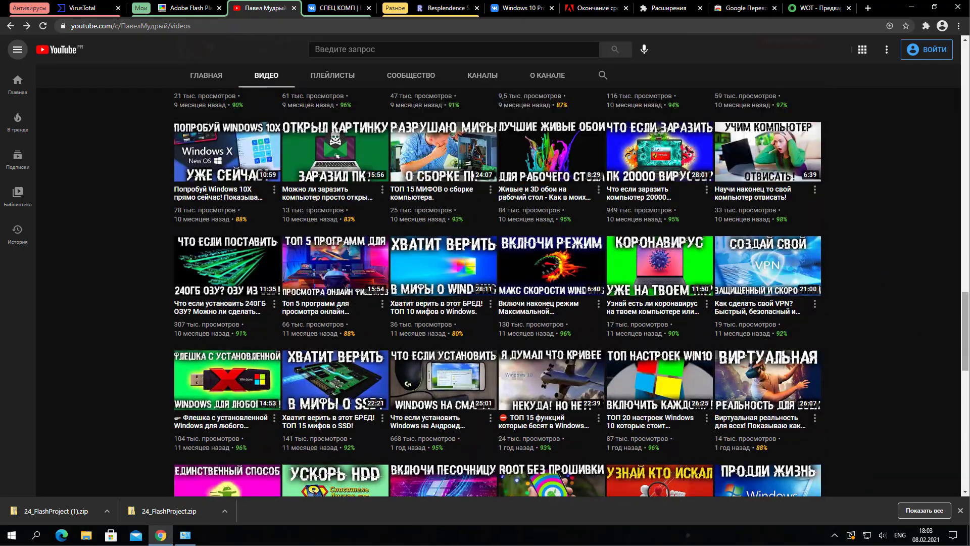
{"action": "scroll", "coordinate": [879, 296], "scroll_direction": "up", "scroll_amount": 10}
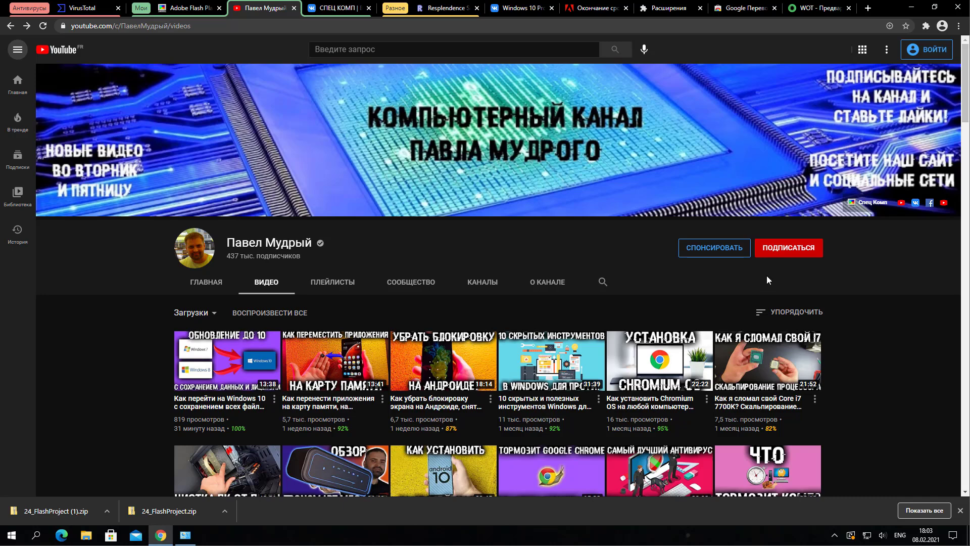